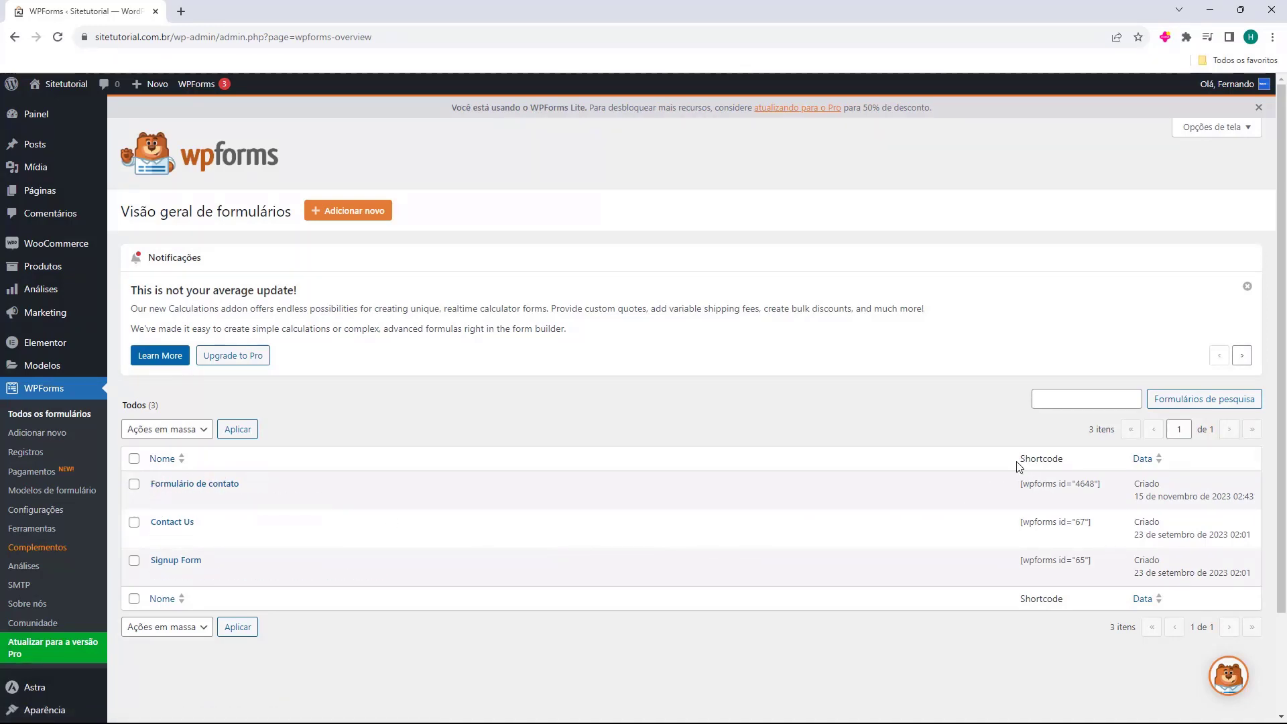
- Copy the Formulário de contato shortcode and create a new page titled "Entre em contato"
triple_click(1033, 484)
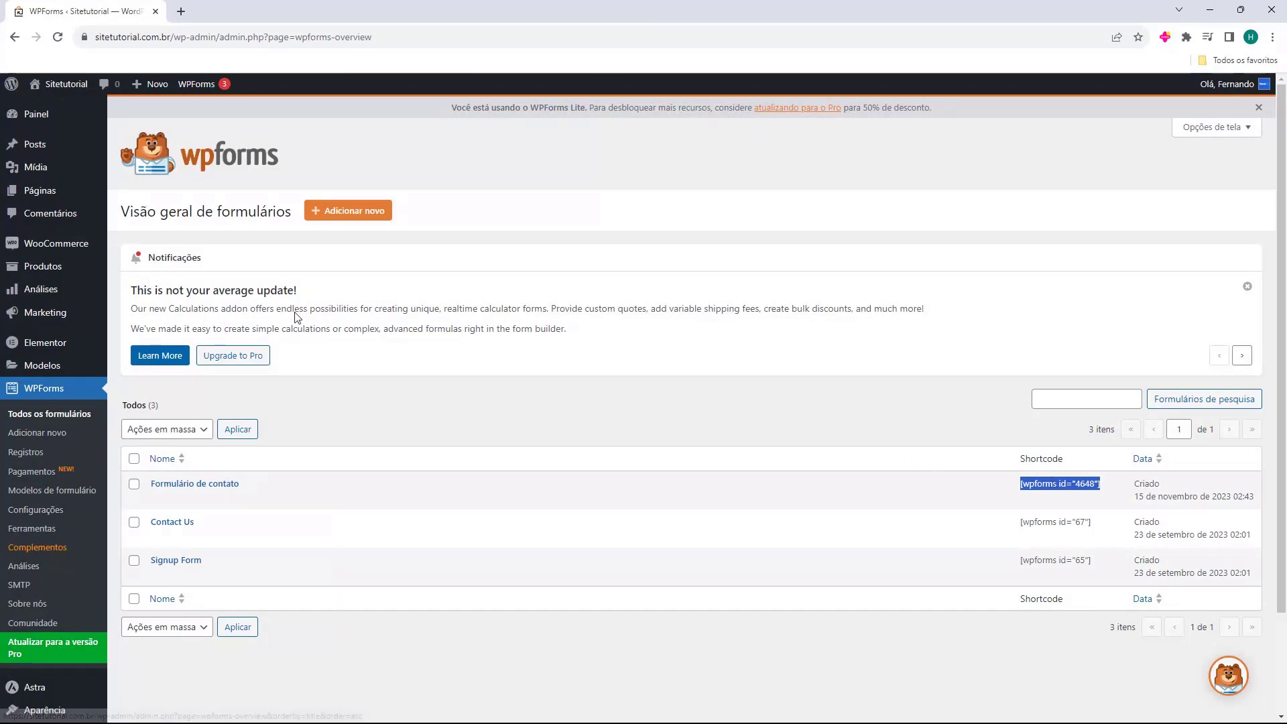
mouse_move(69, 288)
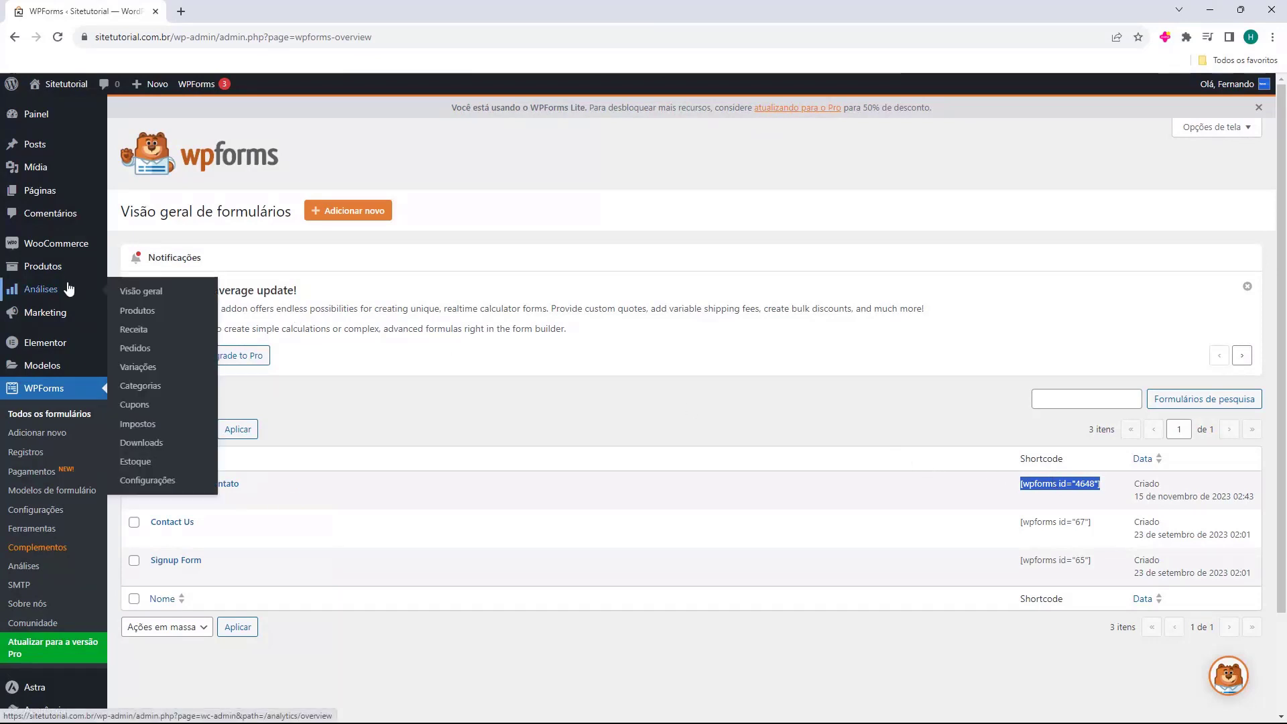
left_click(37, 195)
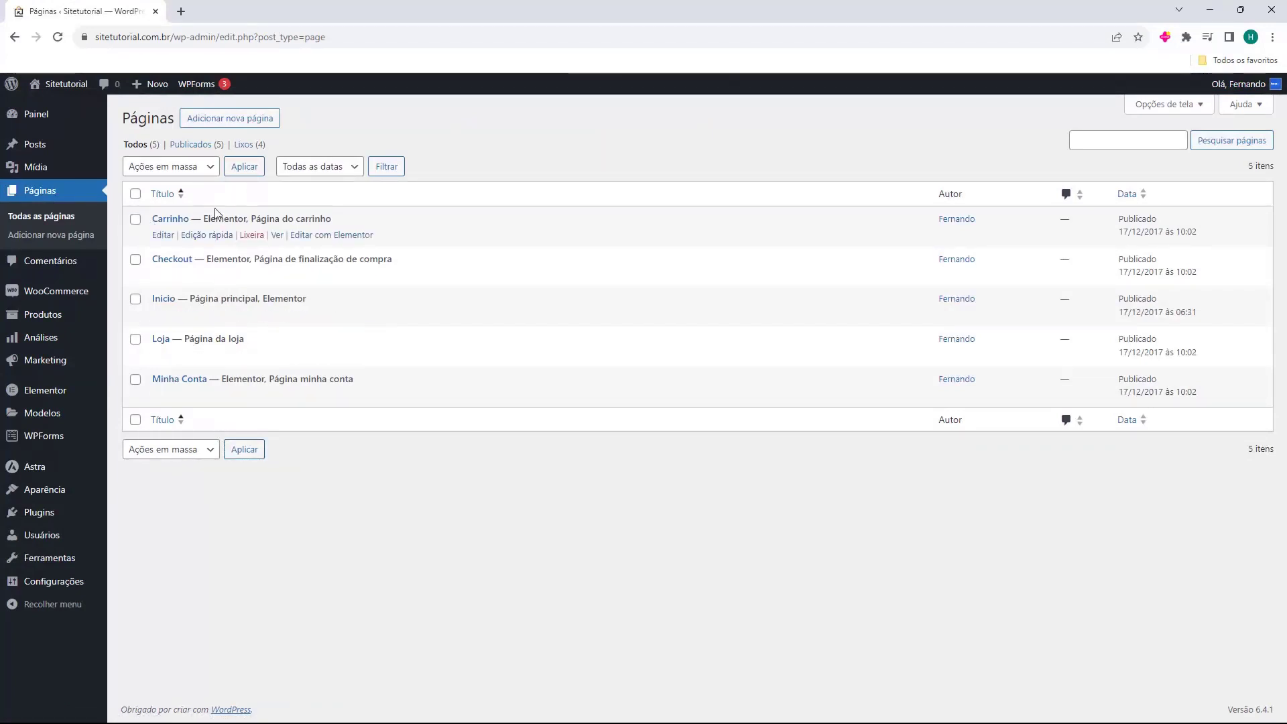
mouse_move(201, 396)
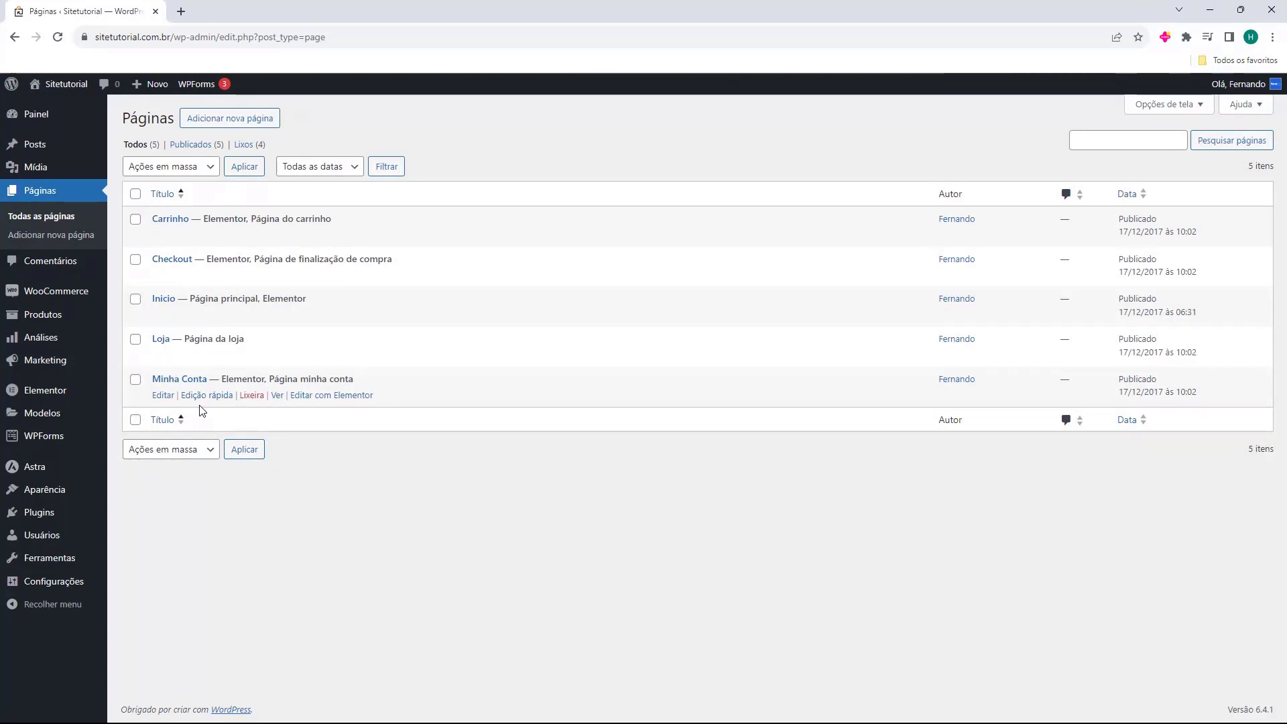
left_click(224, 119)
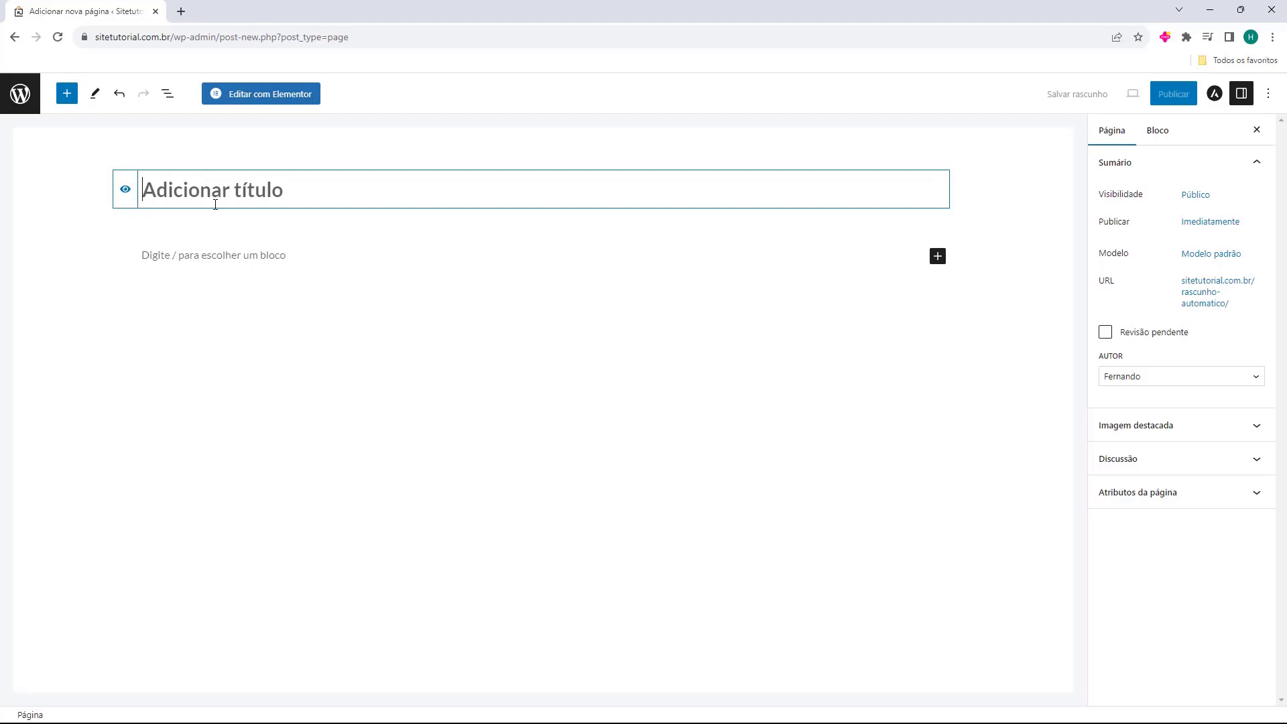
type("Entre em contato")
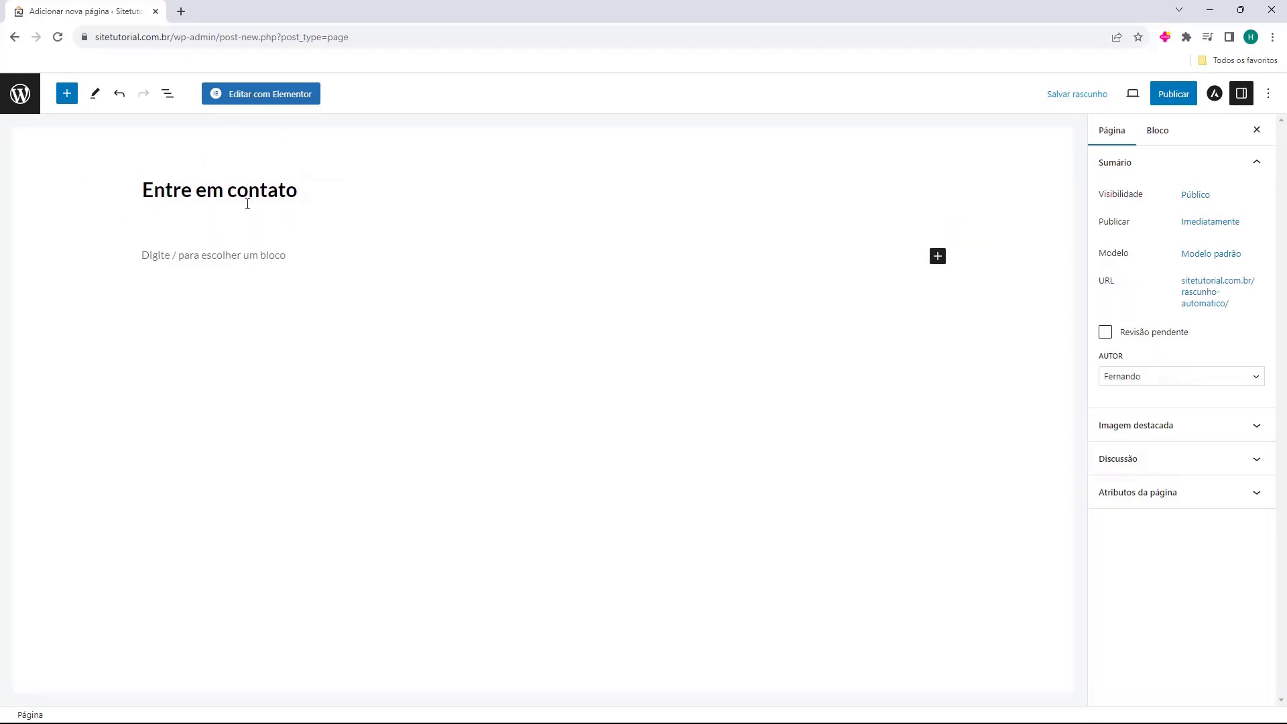
- Open the page for editing in Elementor and add a container with two equal columns
left_click(275, 103)
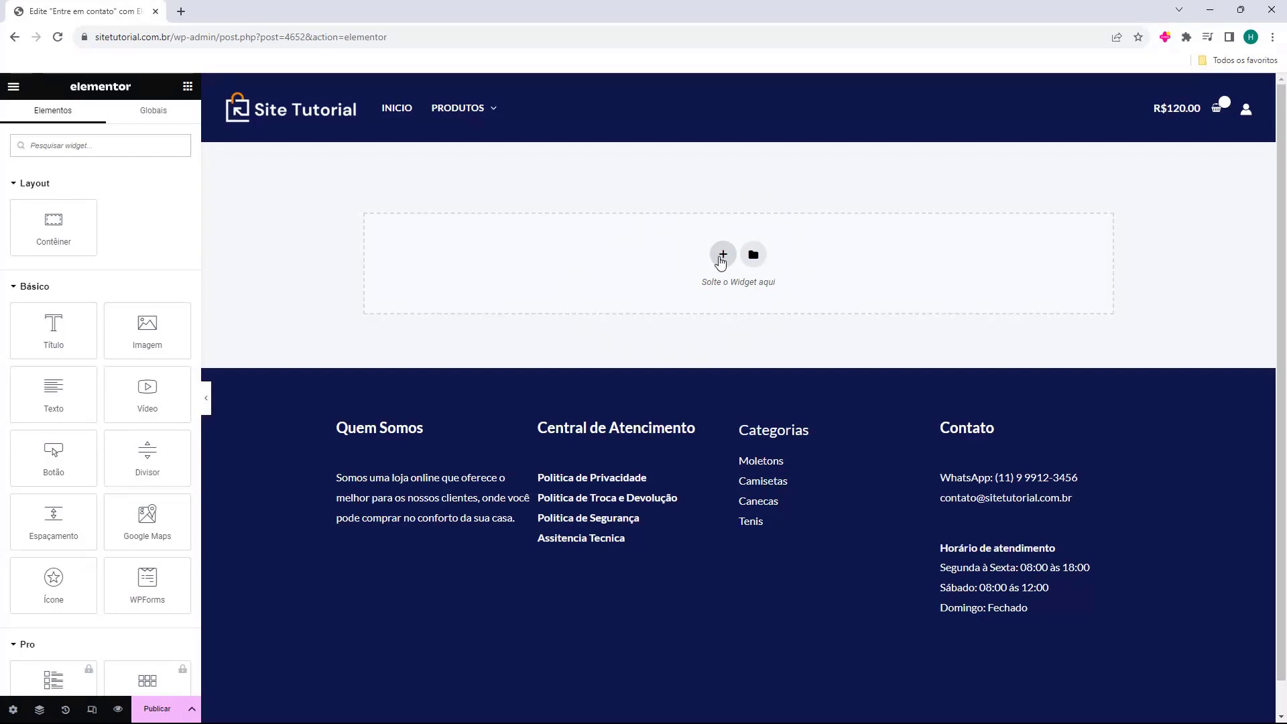
left_click(721, 258)
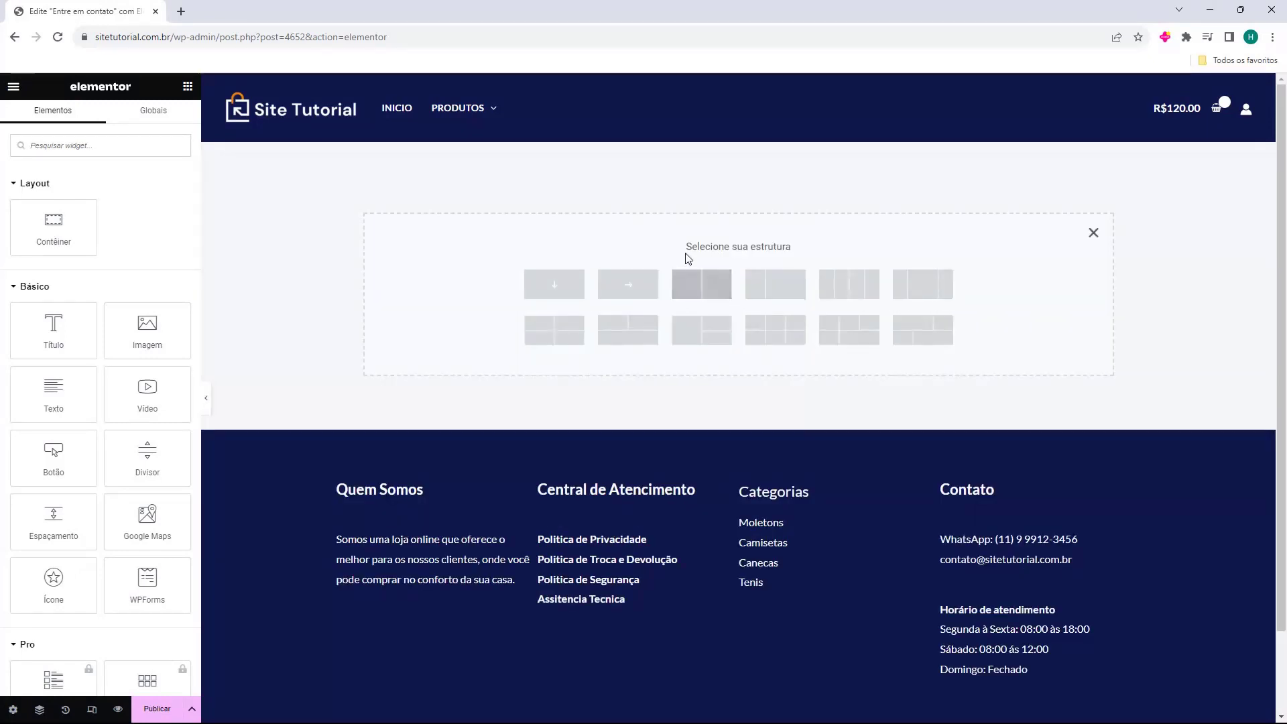
left_click(702, 288)
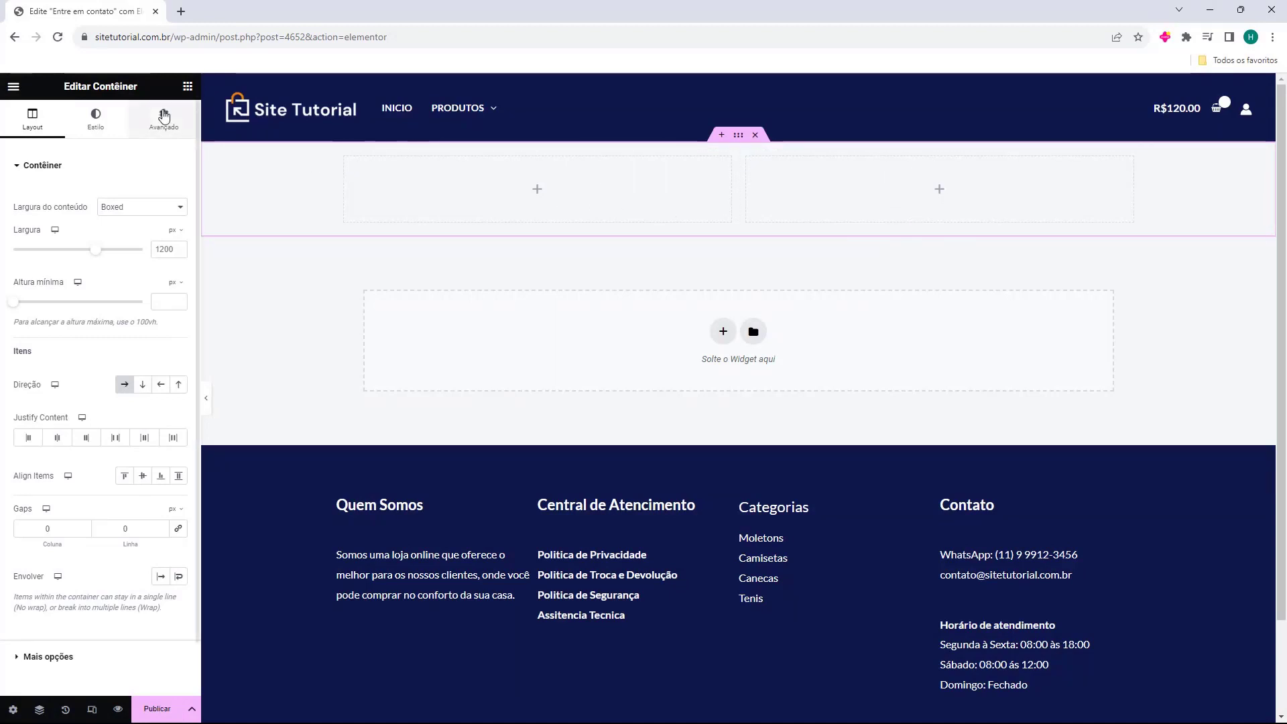
- Add a Título widget to the container's first column with the text "Nossos contato"
left_click(187, 86)
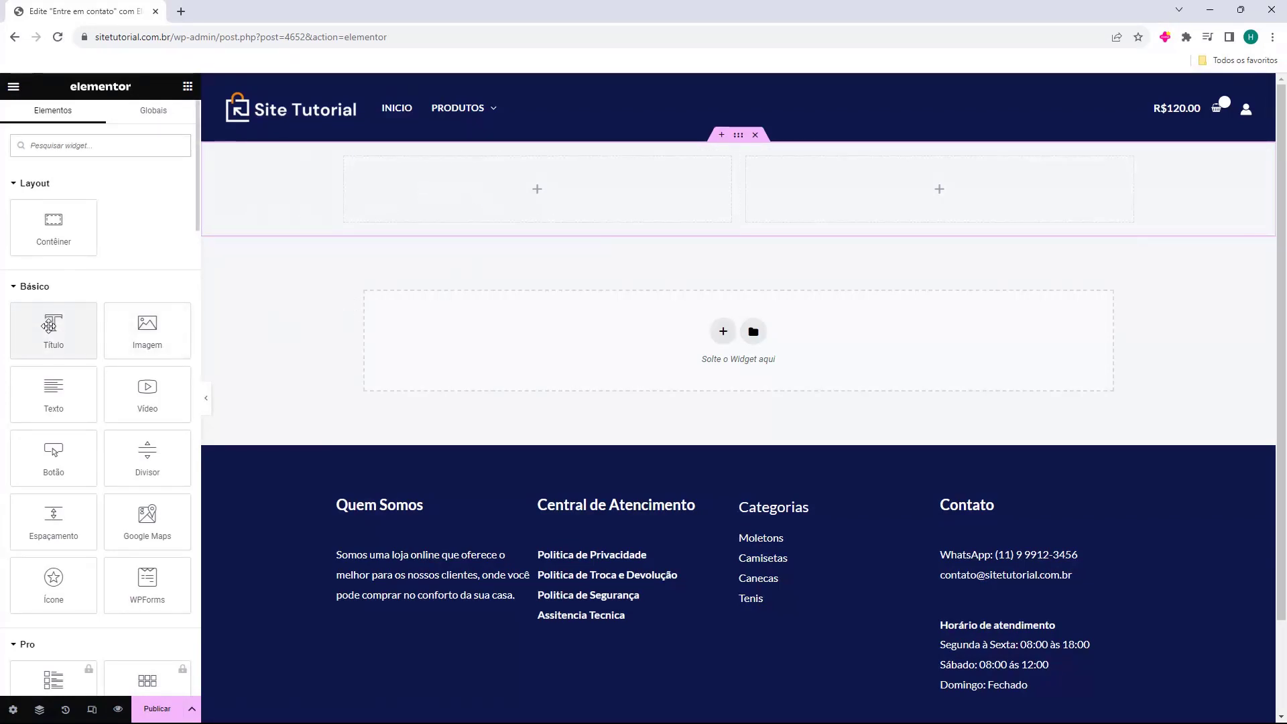
left_click_drag(61, 337, 466, 194)
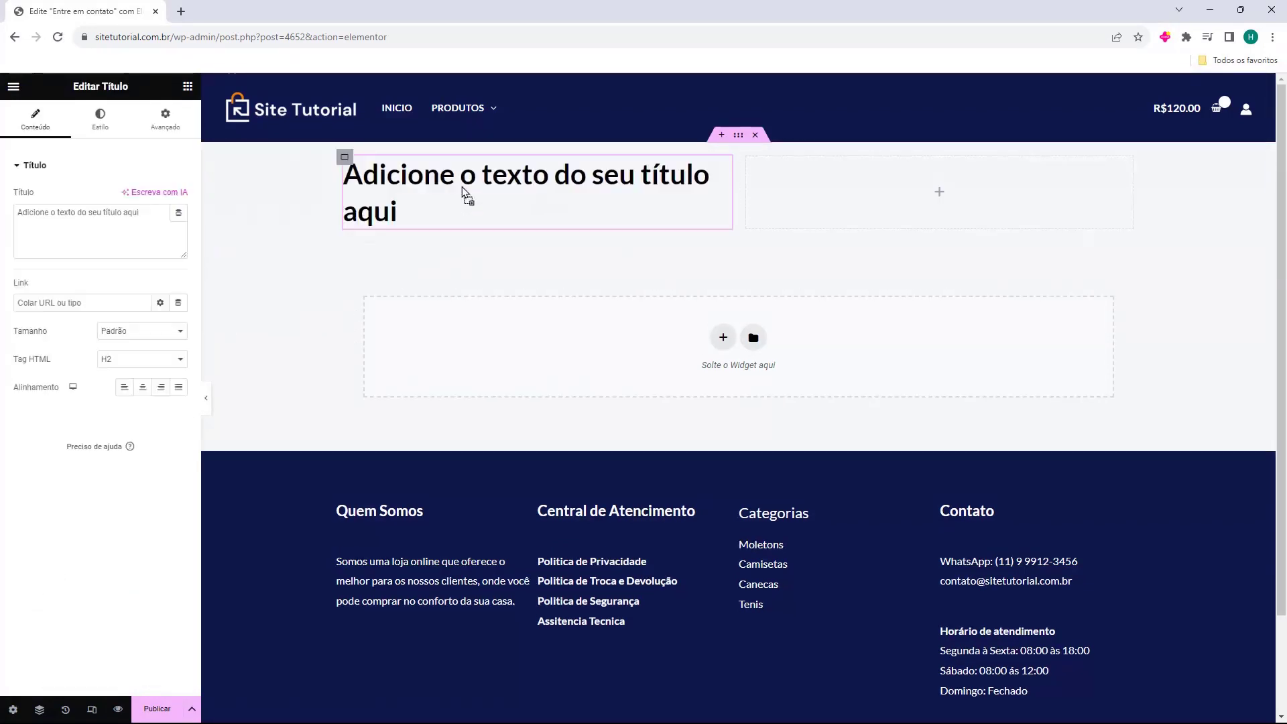
triple_click(468, 190)
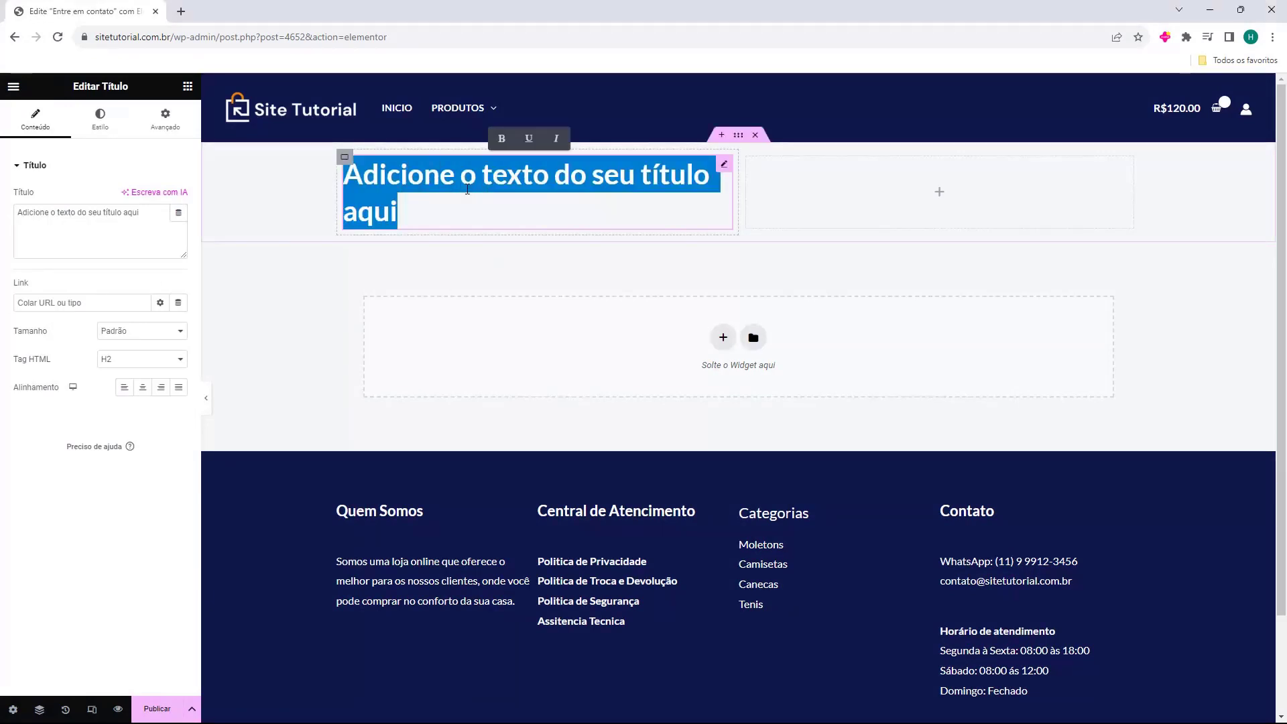
type("Nosso")
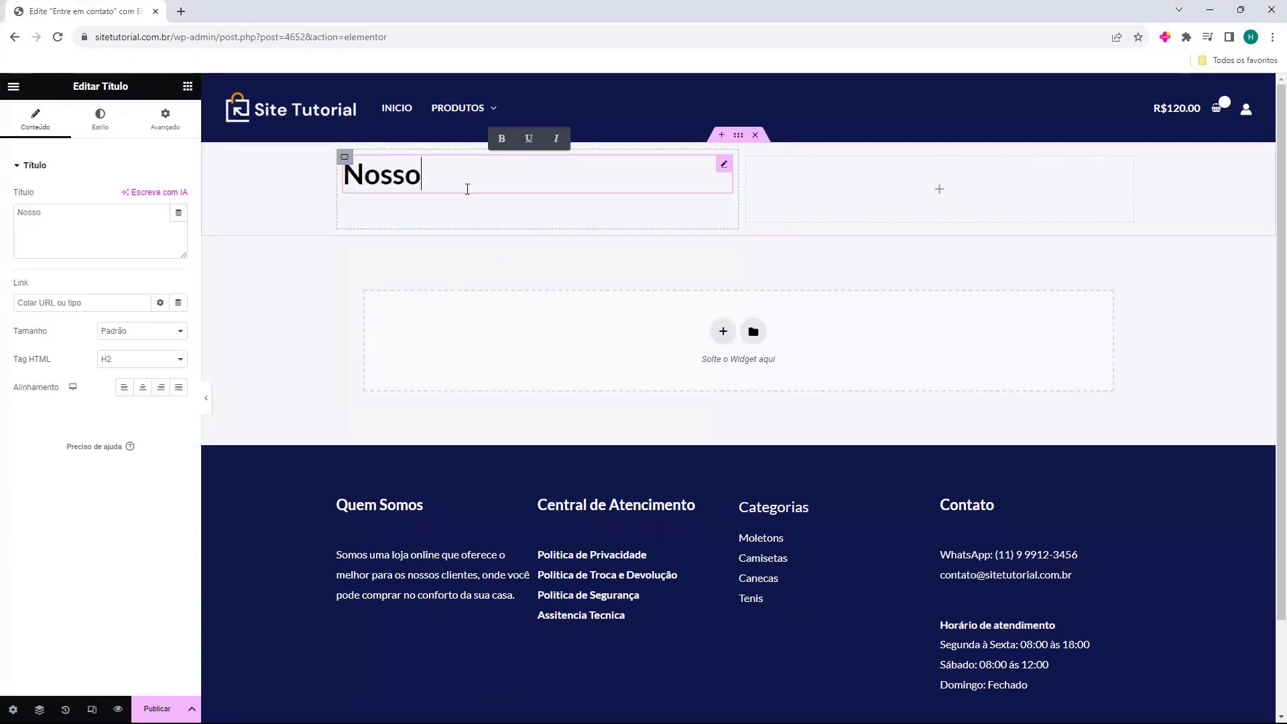
type("s contato")
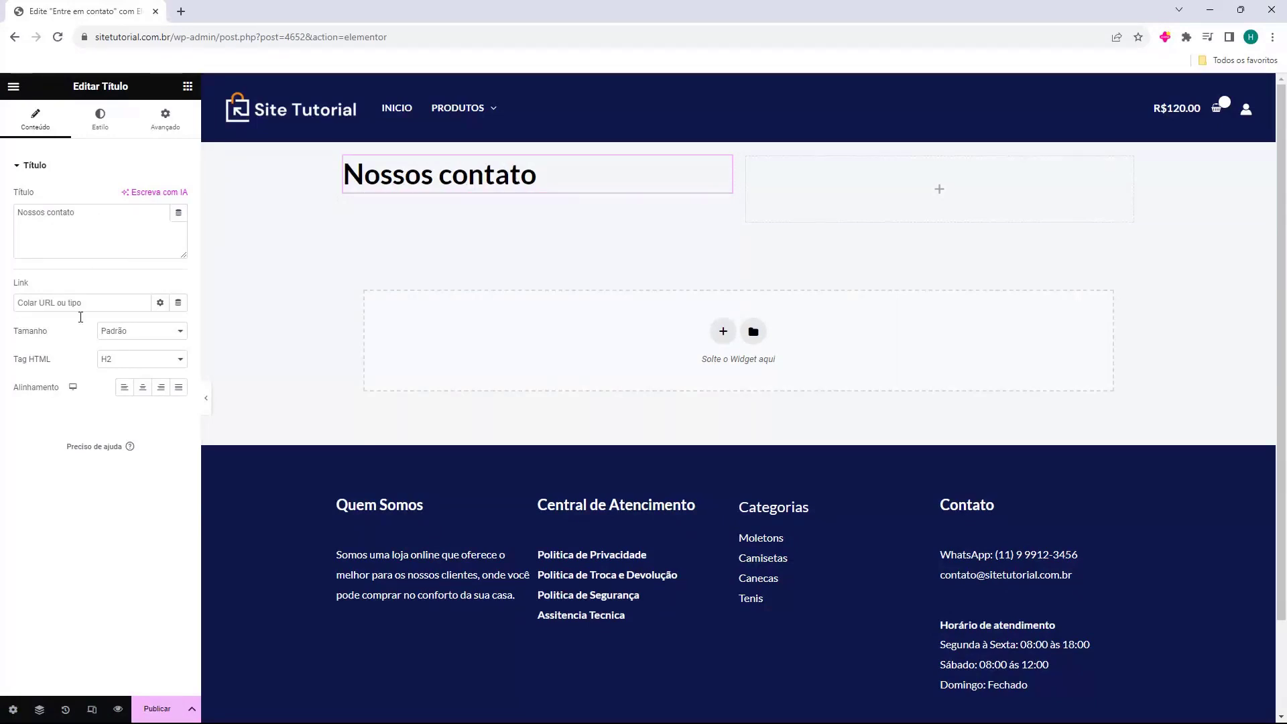
- Set the heading's size to Grande
left_click(123, 339)
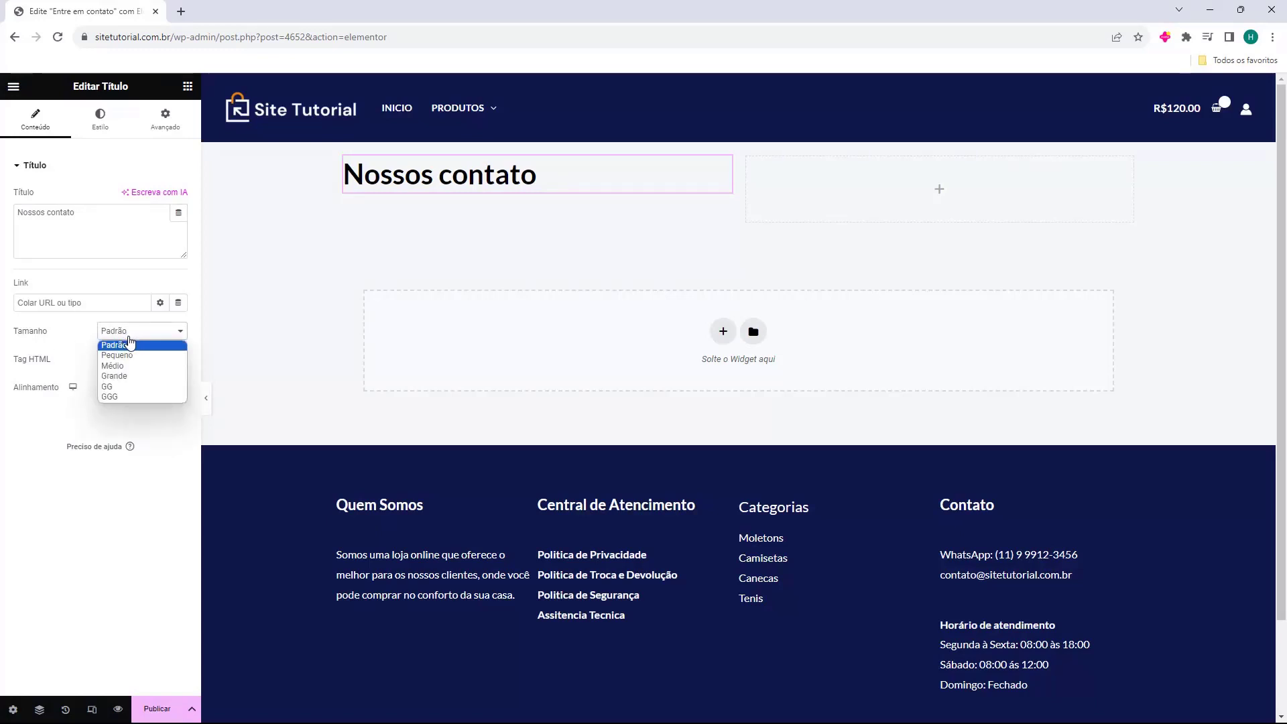
left_click(130, 366)
key("Down")
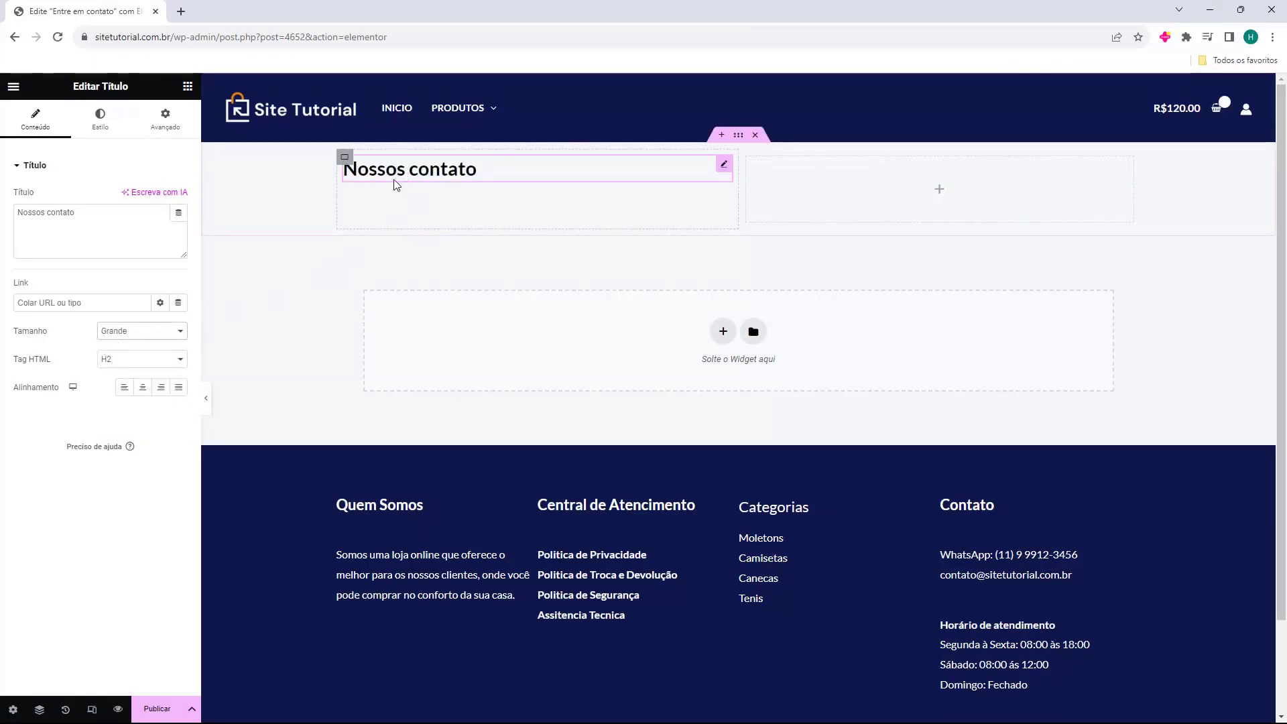
- Add a Texto widget below the heading and correct the heading to "Nossos contatos"
left_click(187, 87)
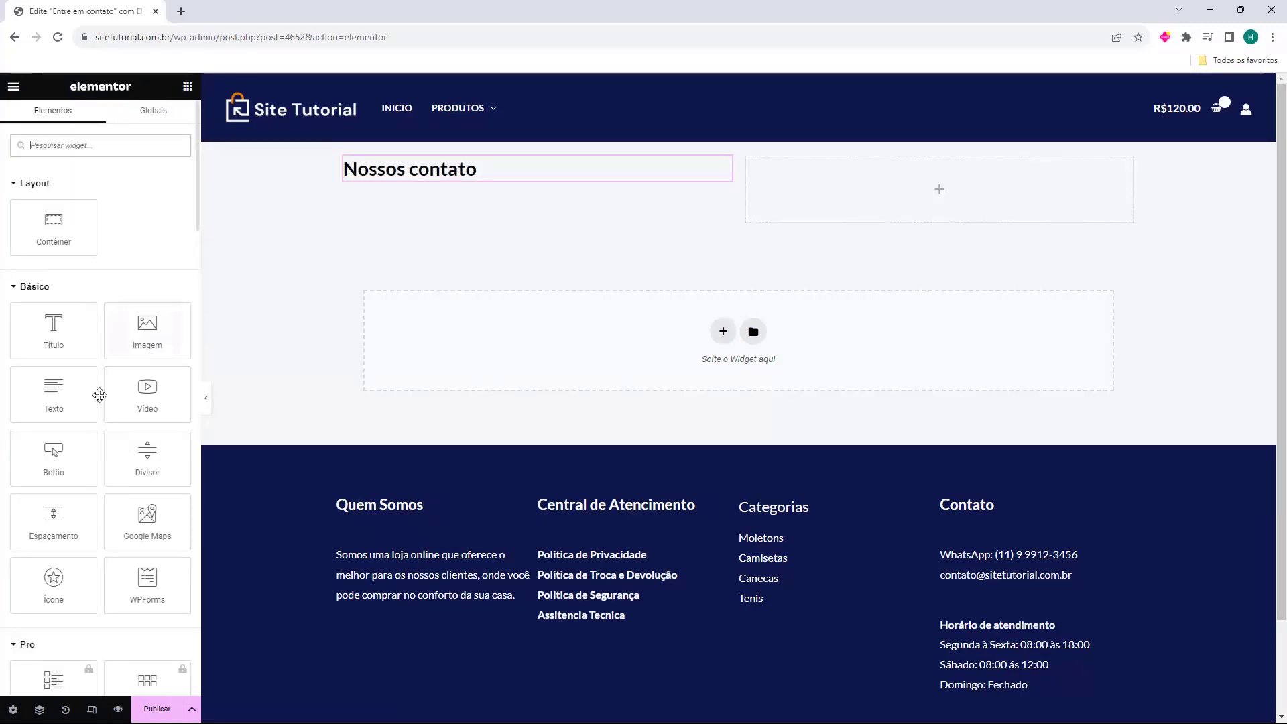
left_click_drag(67, 392, 411, 190)
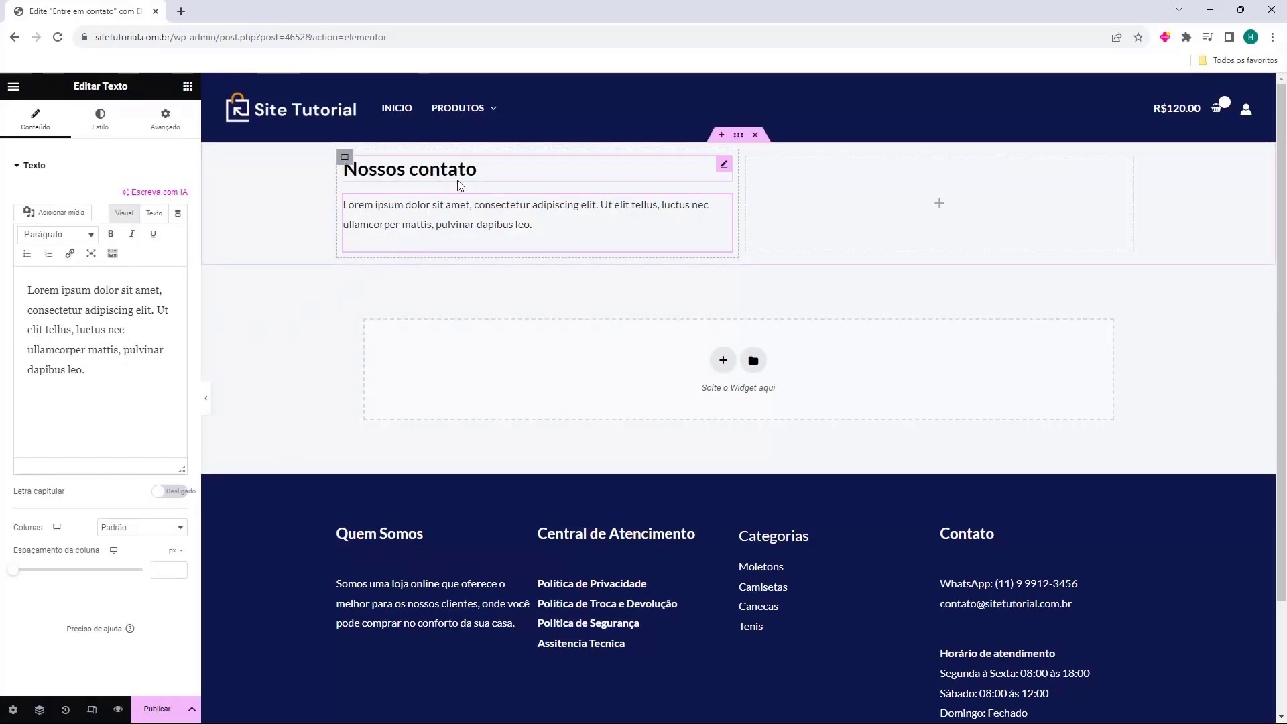
left_click(478, 169)
type("s")
- Replace the text widget's placeholder with the prepared contact block: e-mail, phone, address and opening hours
left_click(532, 223)
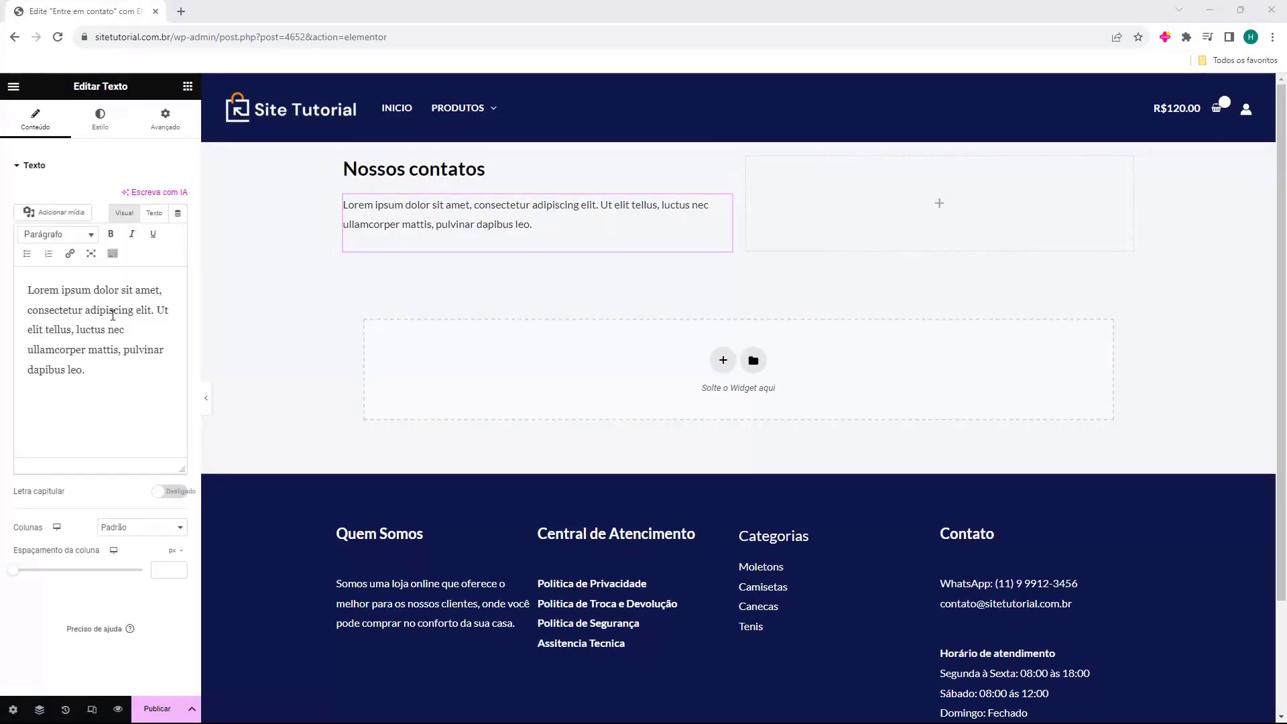
triple_click(83, 369)
key("ctrl+v")
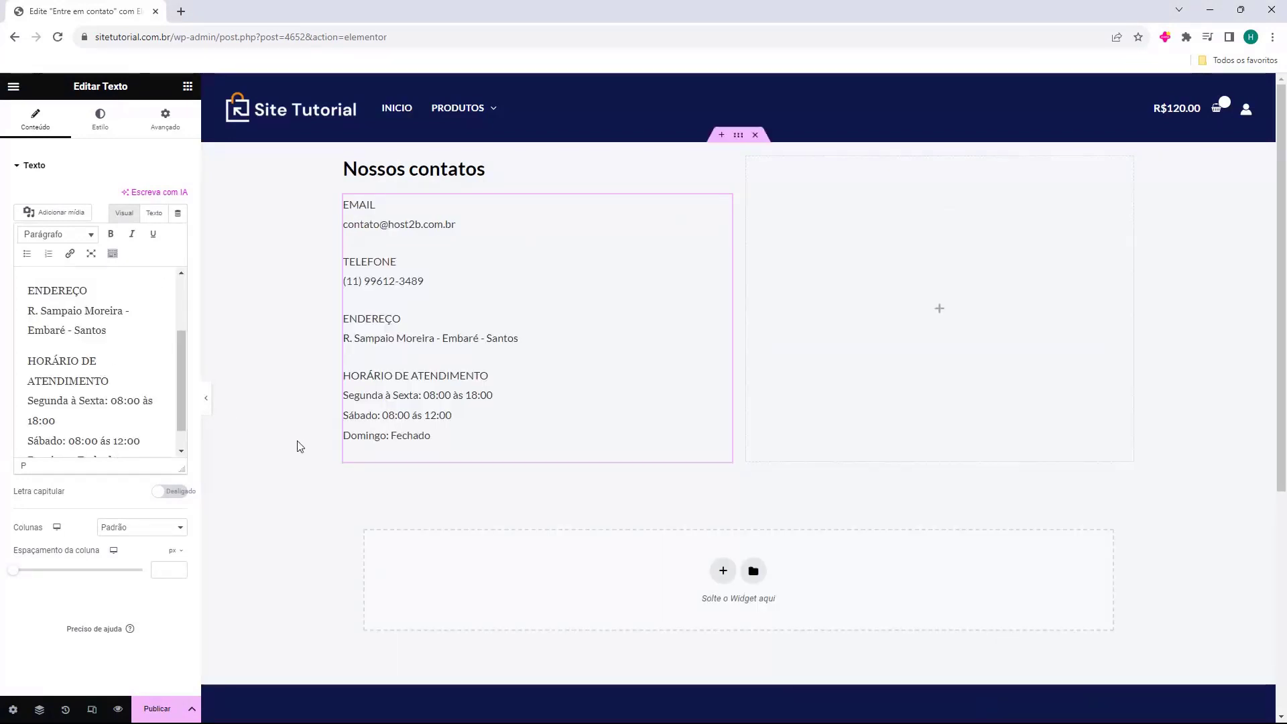
scroll(40, 339, "up", 3)
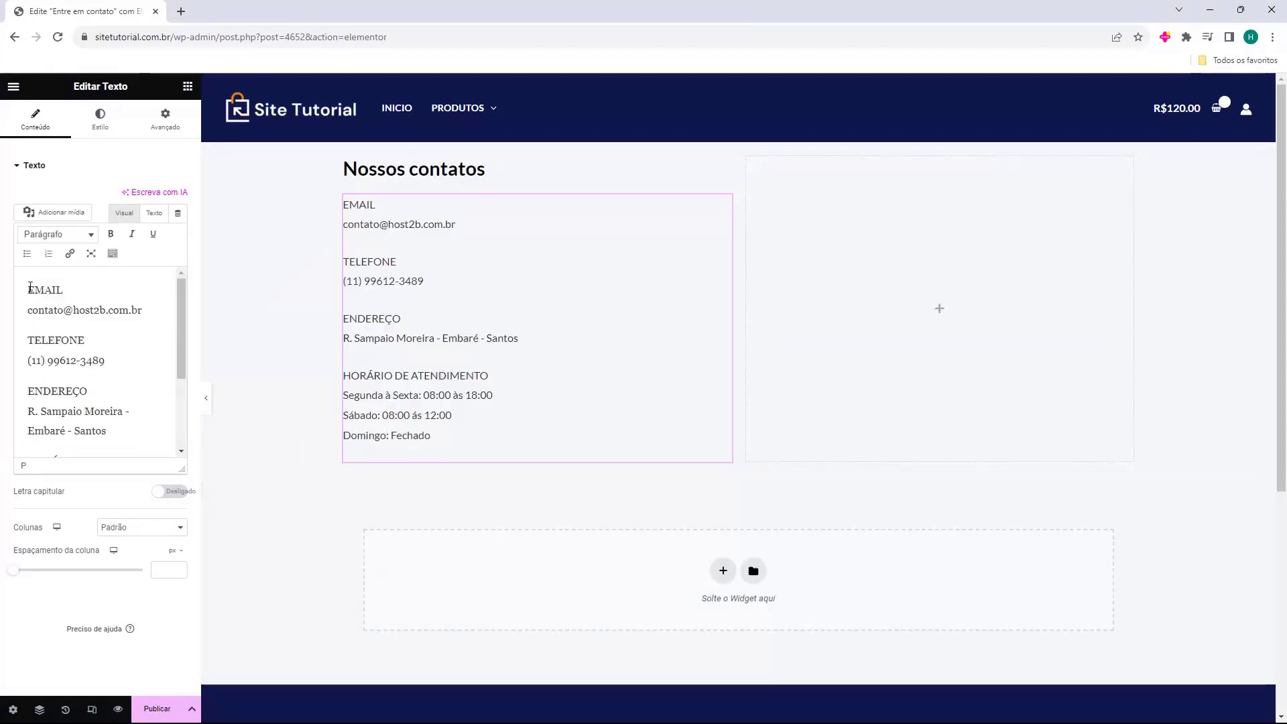
scroll(35, 332, "down", 2)
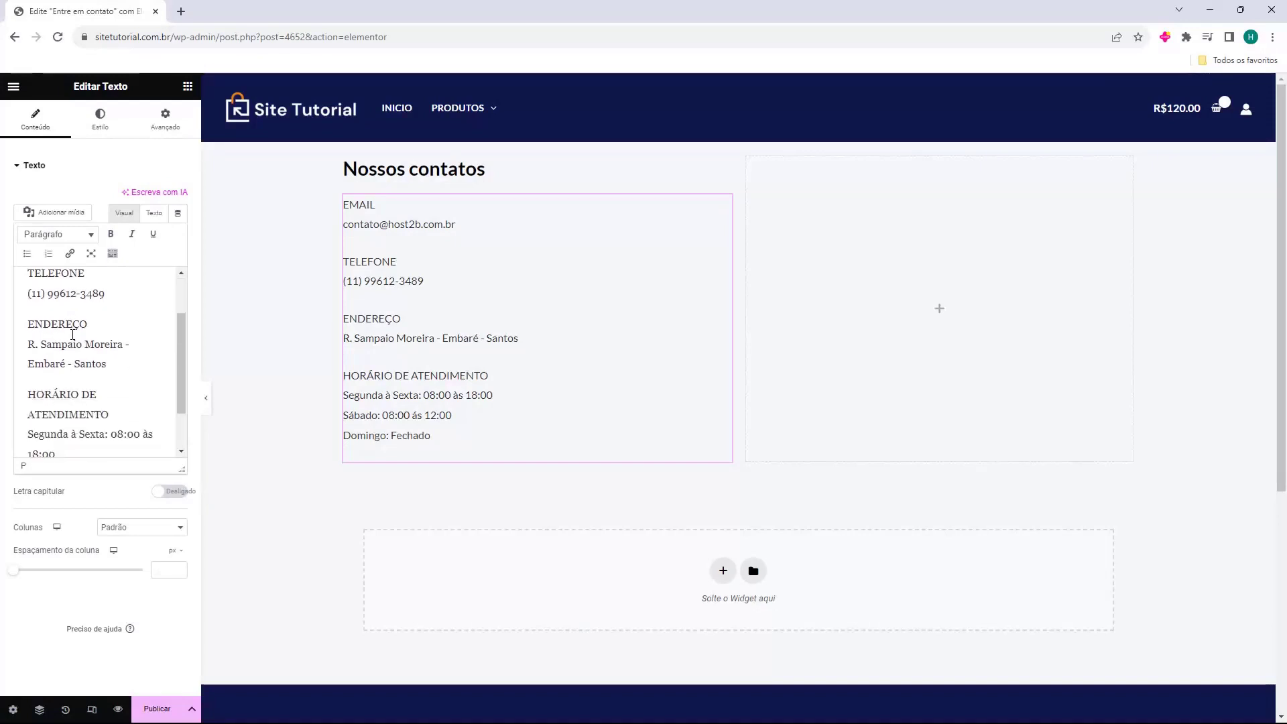
scroll(46, 355, "down", 2)
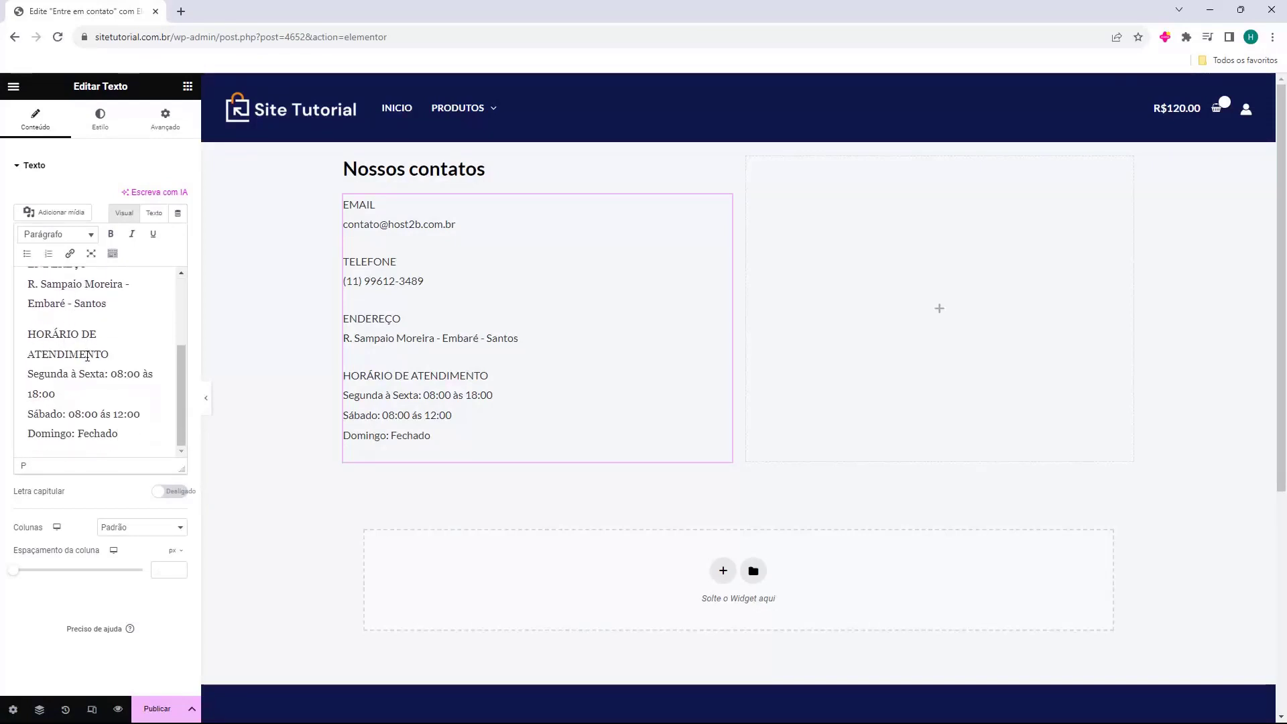
- Make the labels EMAIL, TELEFONE, ENDEREÇO and HORÁRIO DE ATENDIMENTO bold in the contact text
scroll(87, 356, "up", 5)
left_click_drag(63, 289, 27, 290)
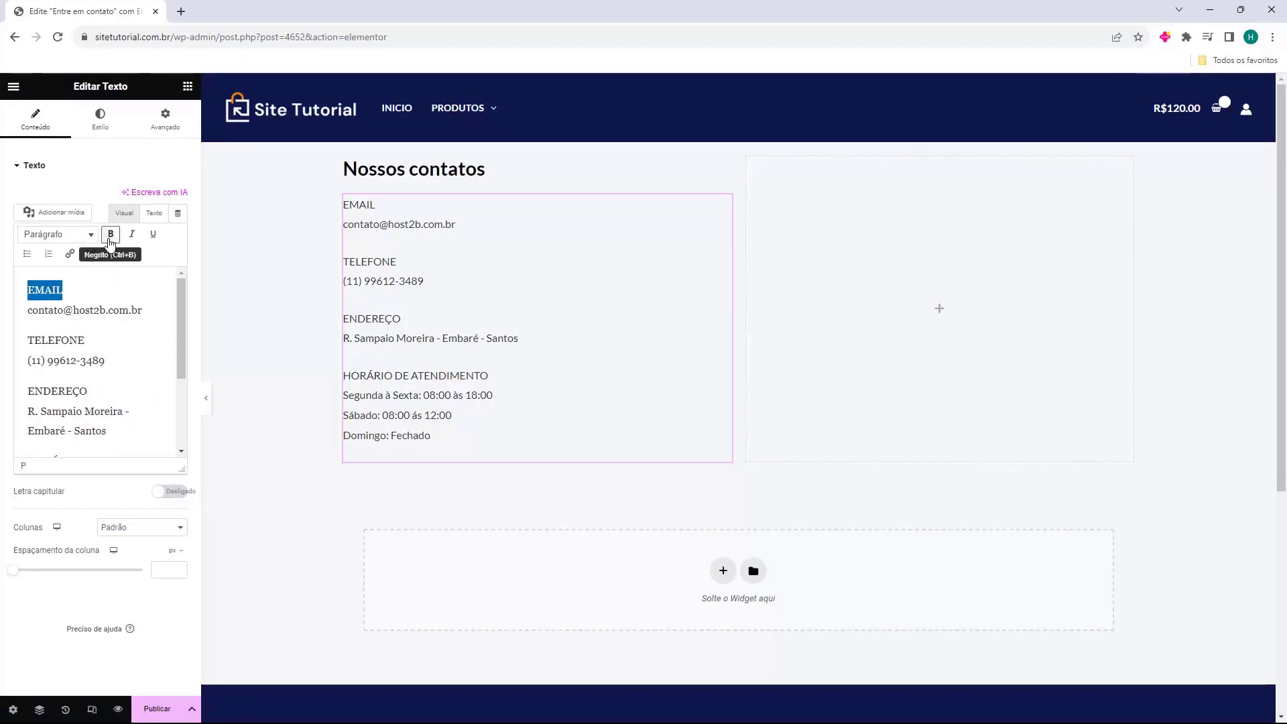
left_click(110, 238)
left_click_drag(85, 339, 27, 340)
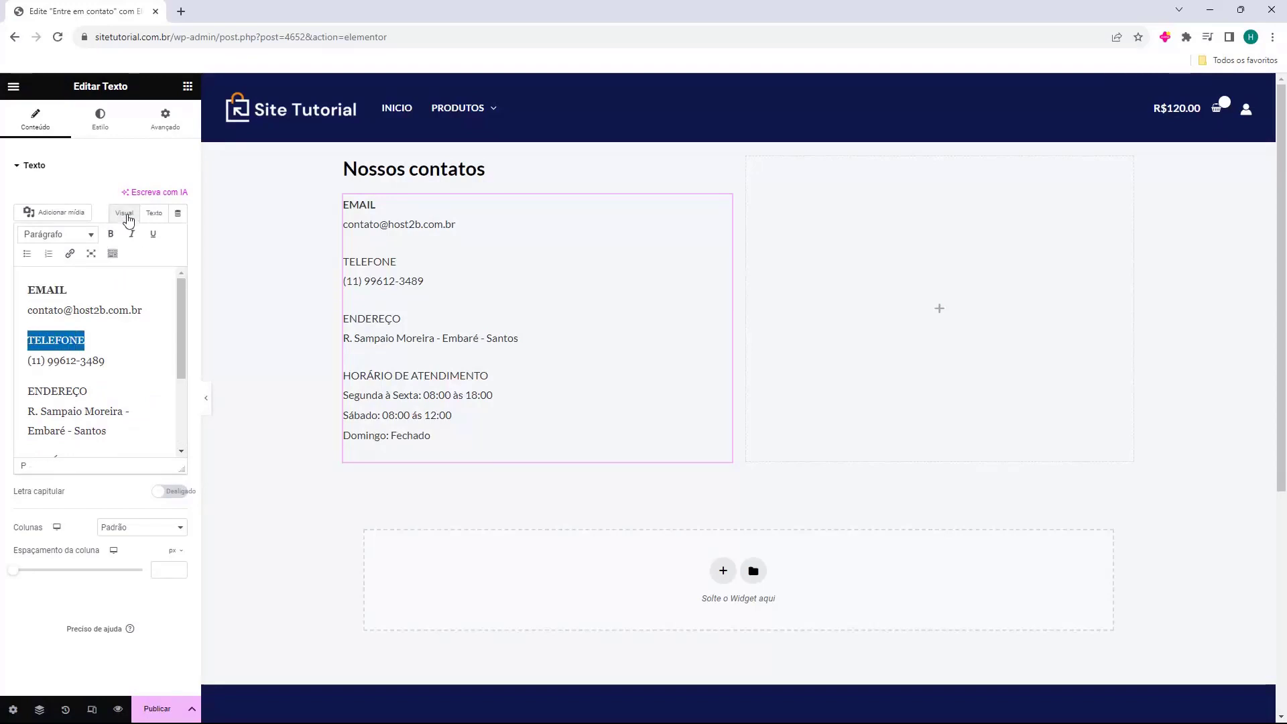
left_click(111, 234)
left_click_drag(88, 392, 30, 398)
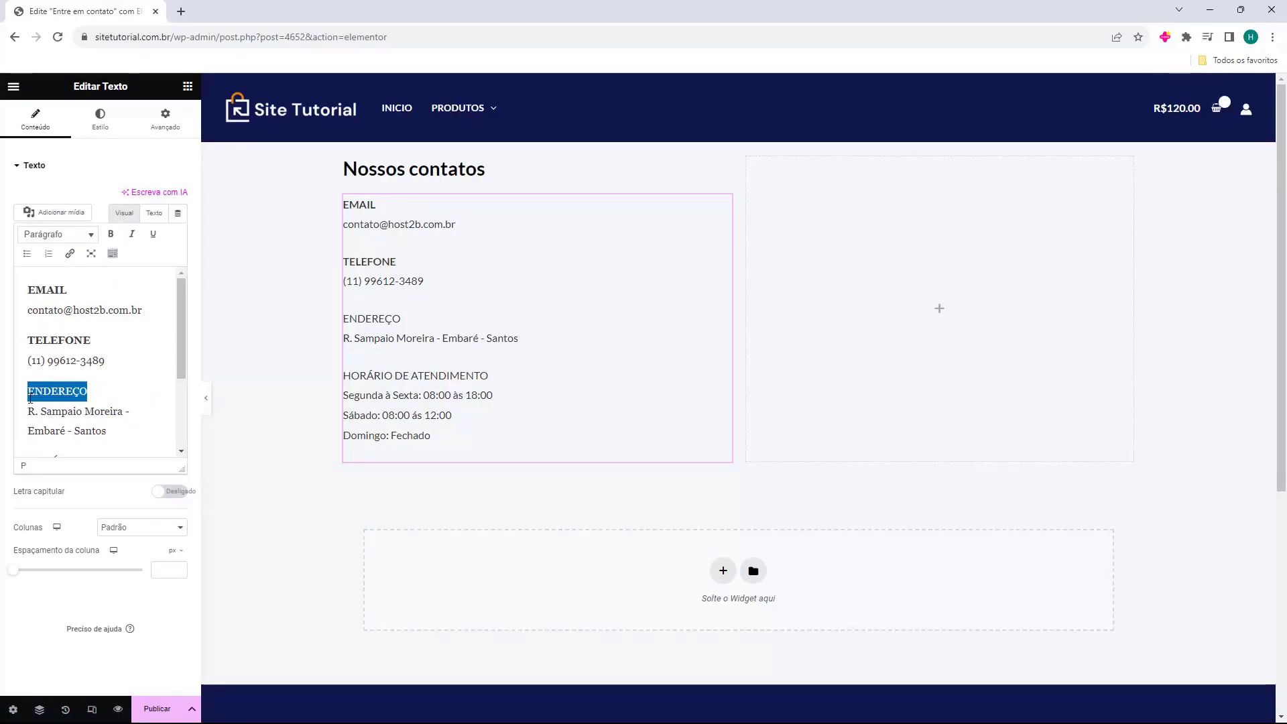
left_click(111, 234)
scroll(113, 360, "down", 3)
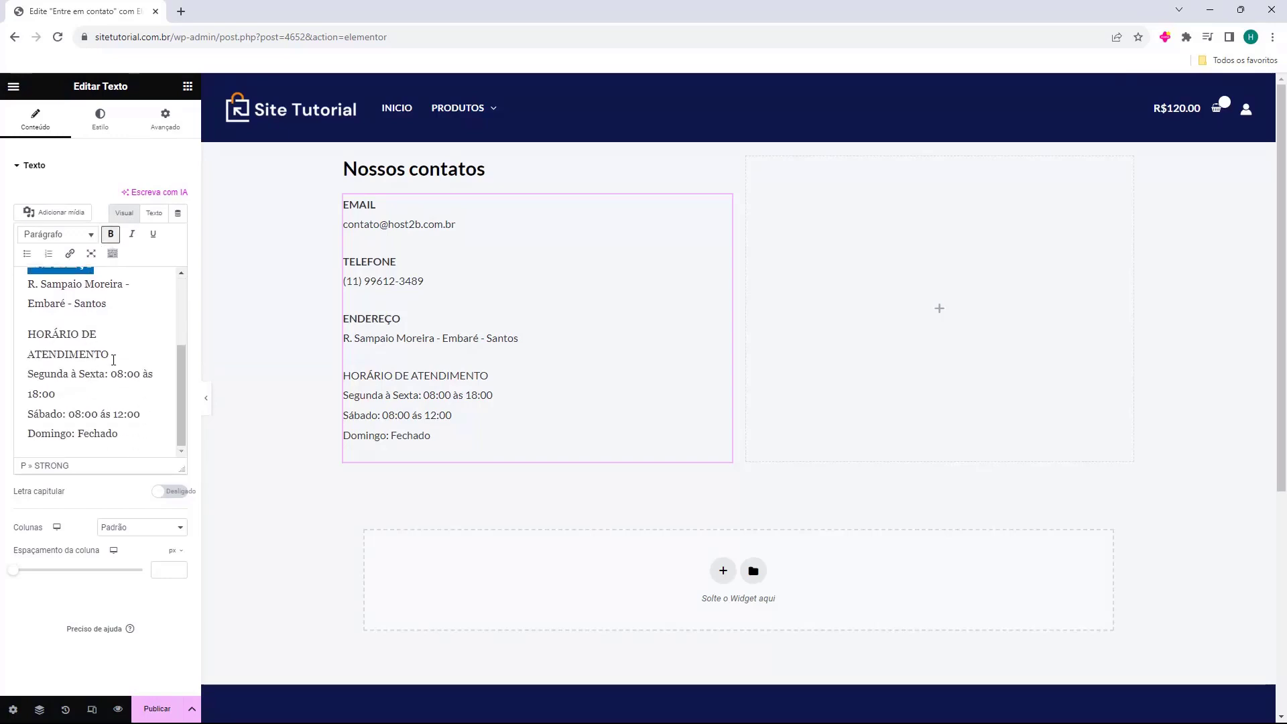
left_click_drag(114, 360, 27, 334)
left_click(111, 234)
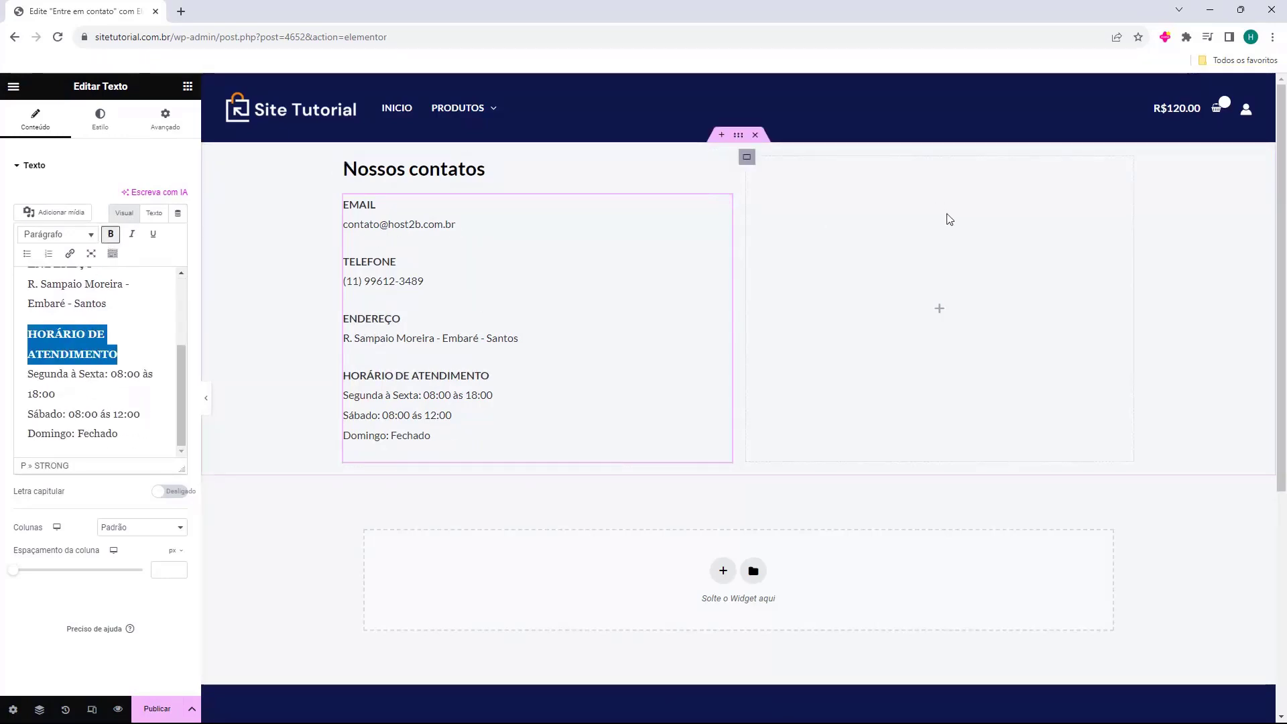
- Try a Shortcode widget with [wpforms id="4648"] in the second column and delete it
left_click(214, 109)
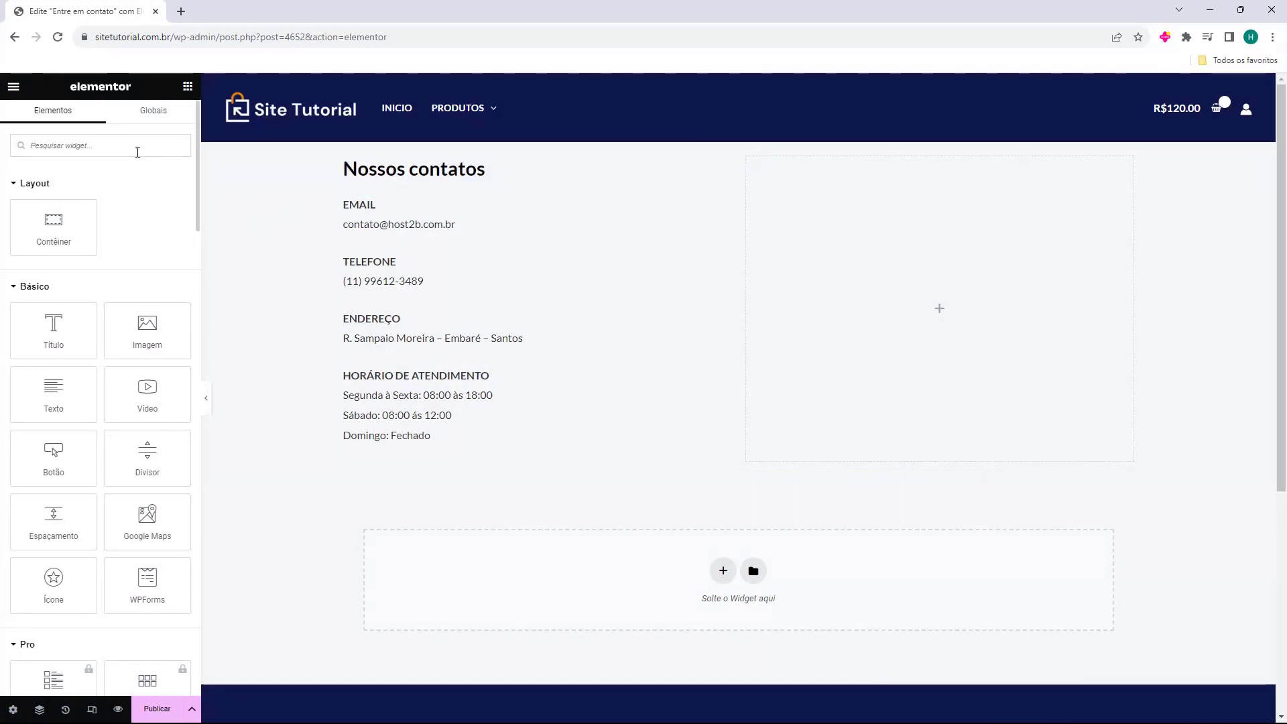
type("short")
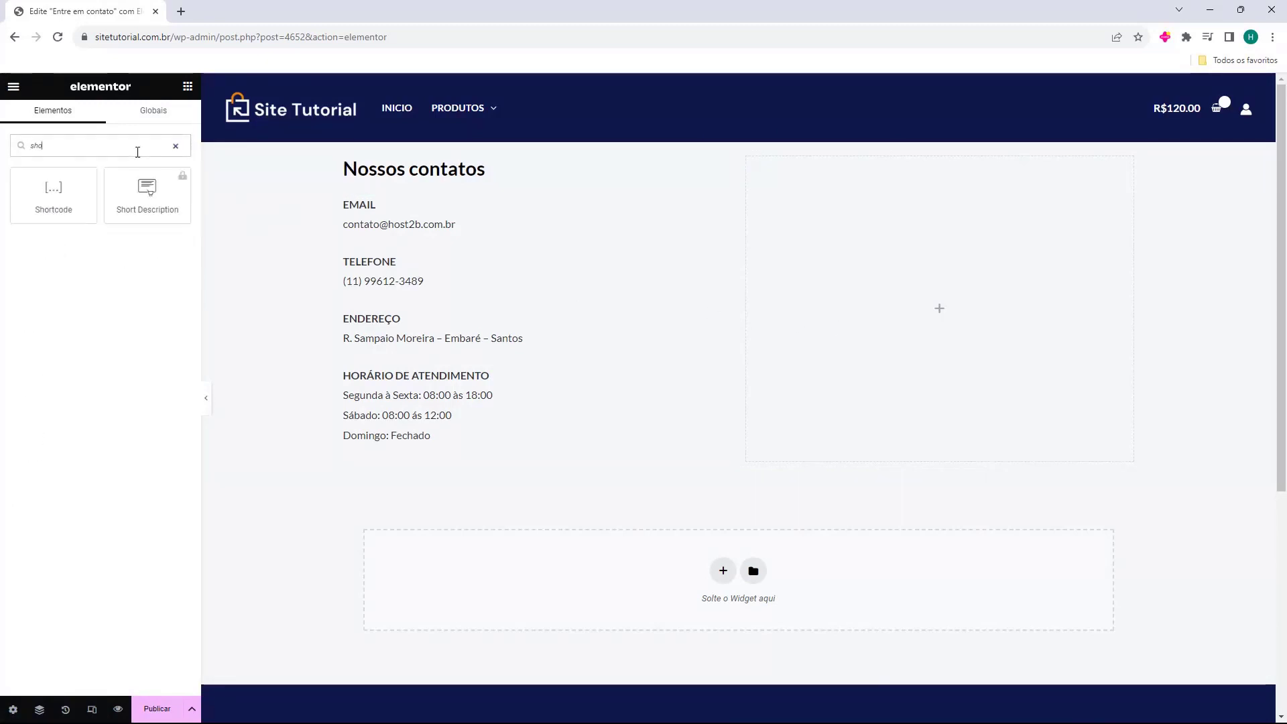
left_click(70, 188)
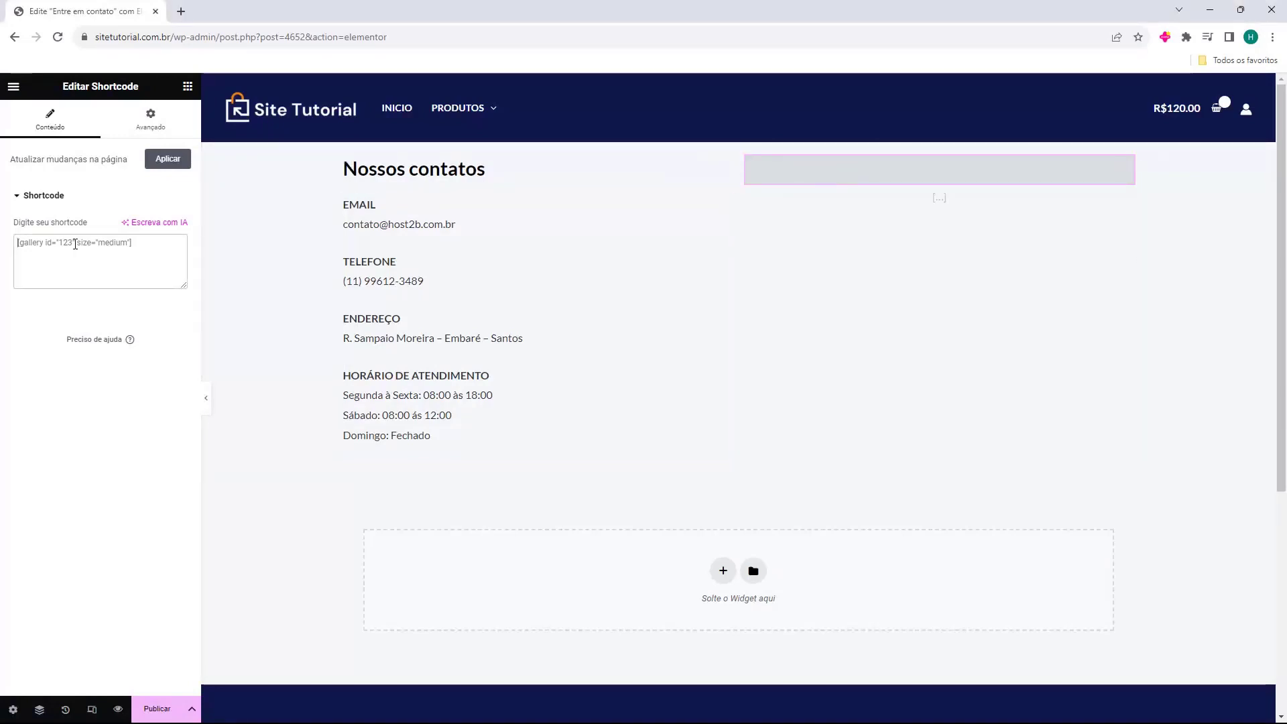
type("[wpforms id=\"4648\"]")
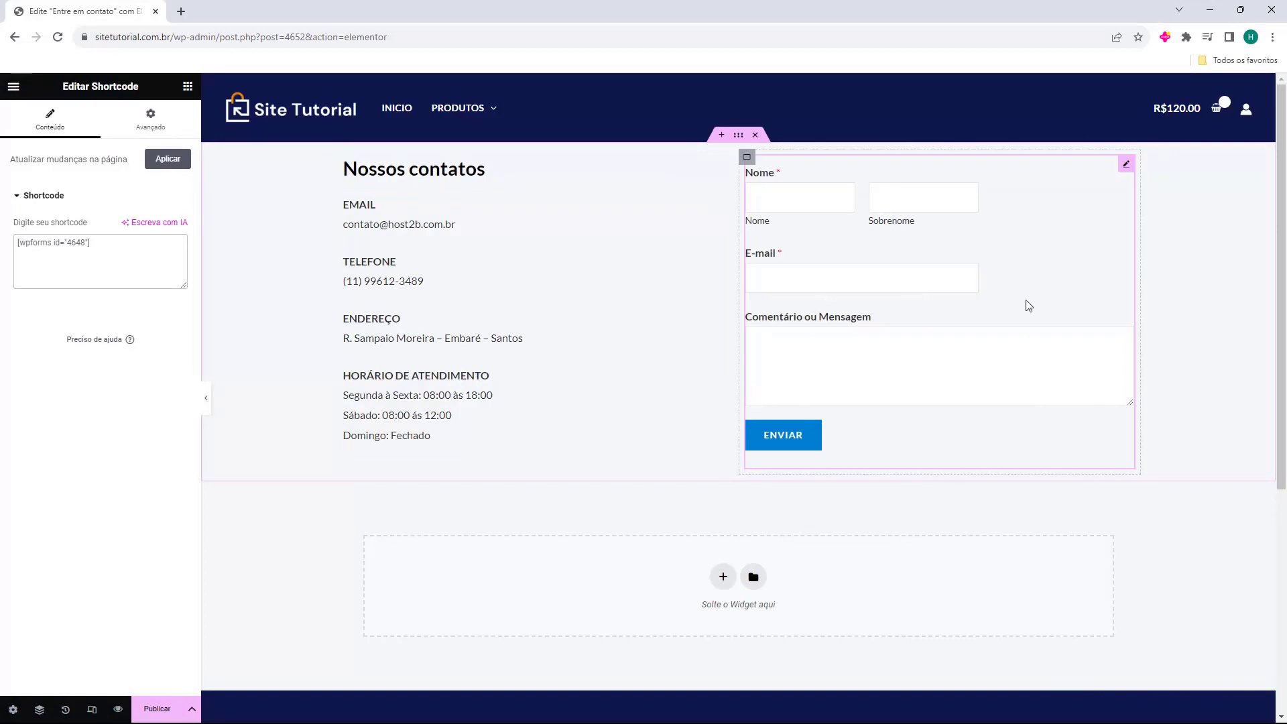
key("Delete")
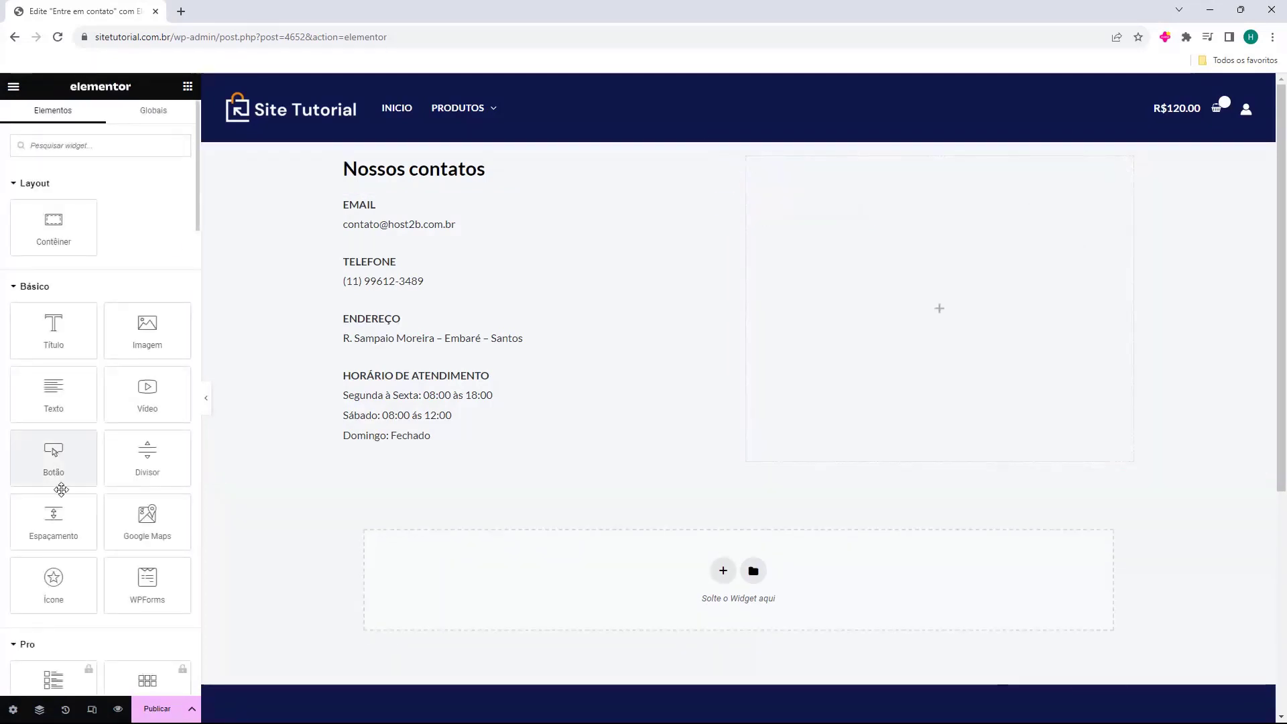
- Add a WPForms widget to the empty second column and have it show the form "Formulário de contato"
left_click_drag(117, 607, 875, 327)
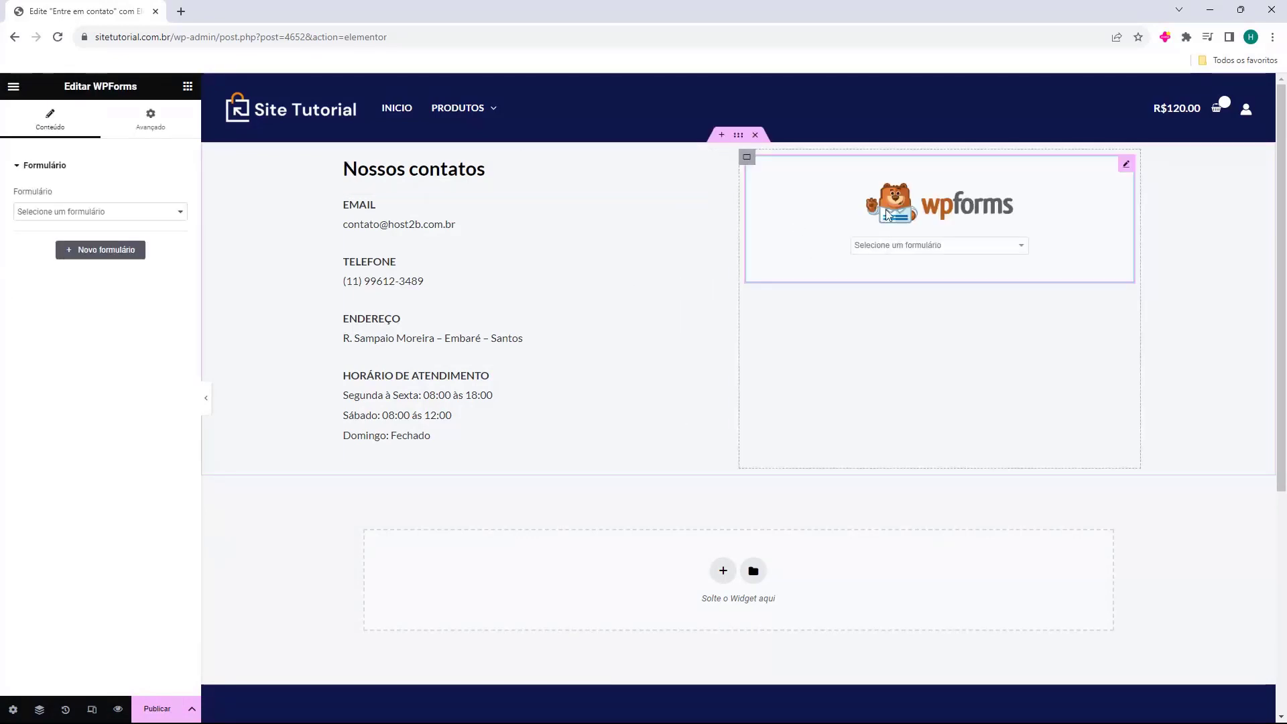
left_click(50, 213)
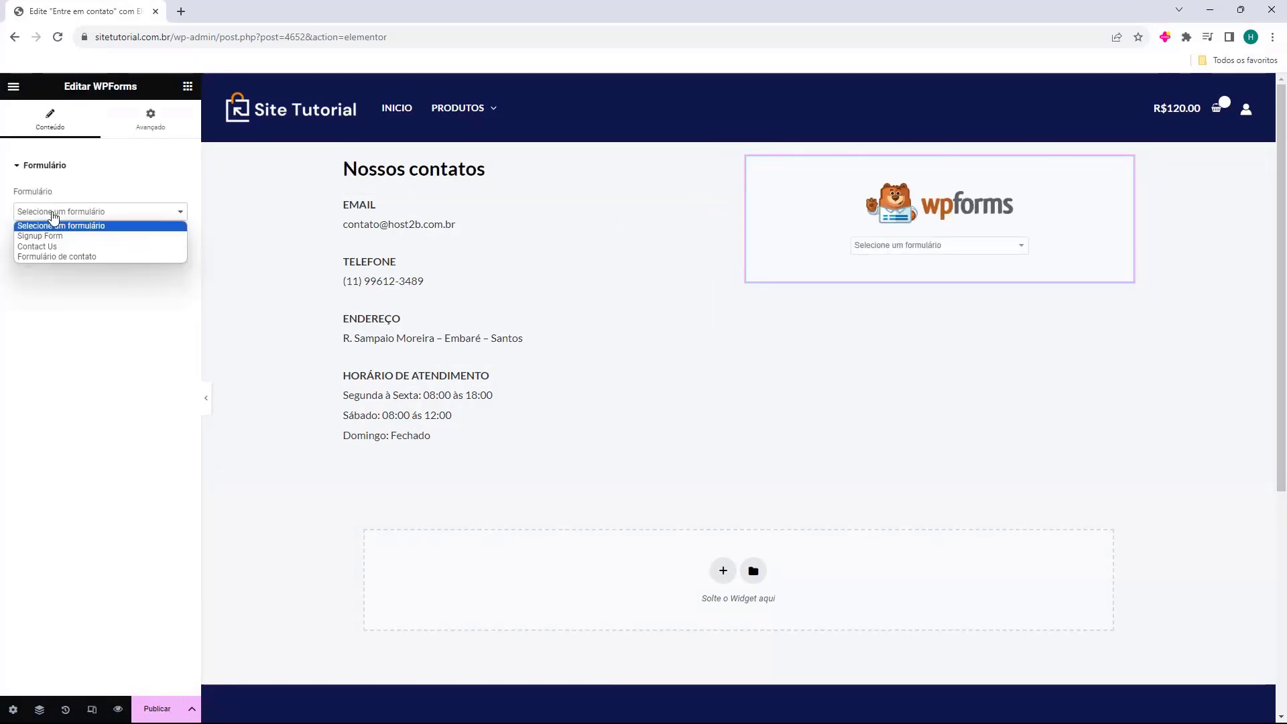
left_click(51, 256)
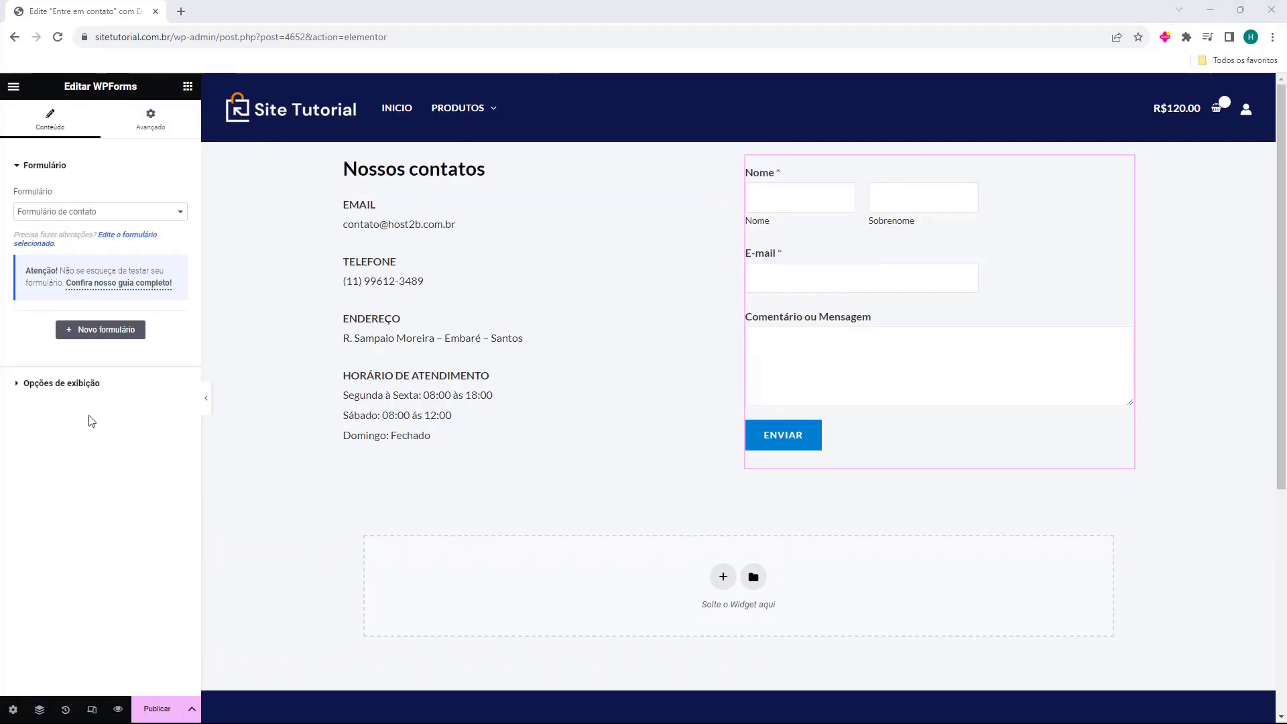
left_click(66, 391)
left_click(805, 349)
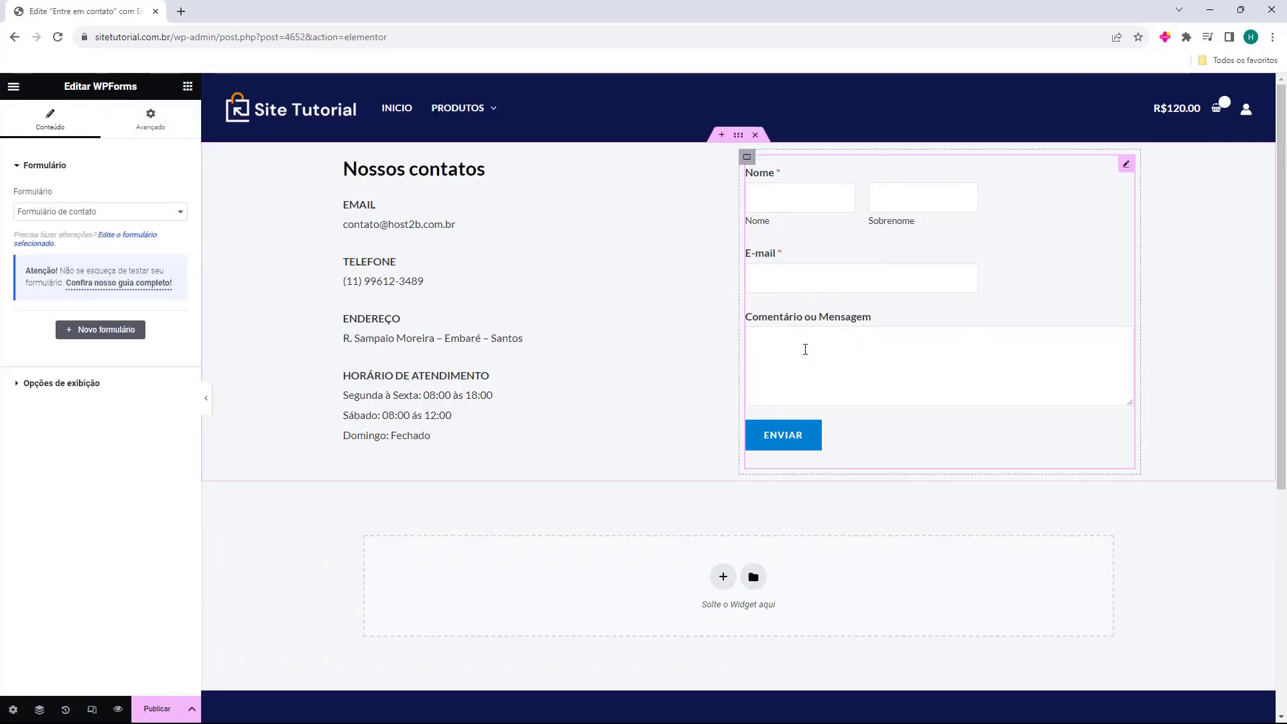
- Add a Título widget above the contact form with the text "Envie sua mensagem" and size Grande
left_click(188, 86)
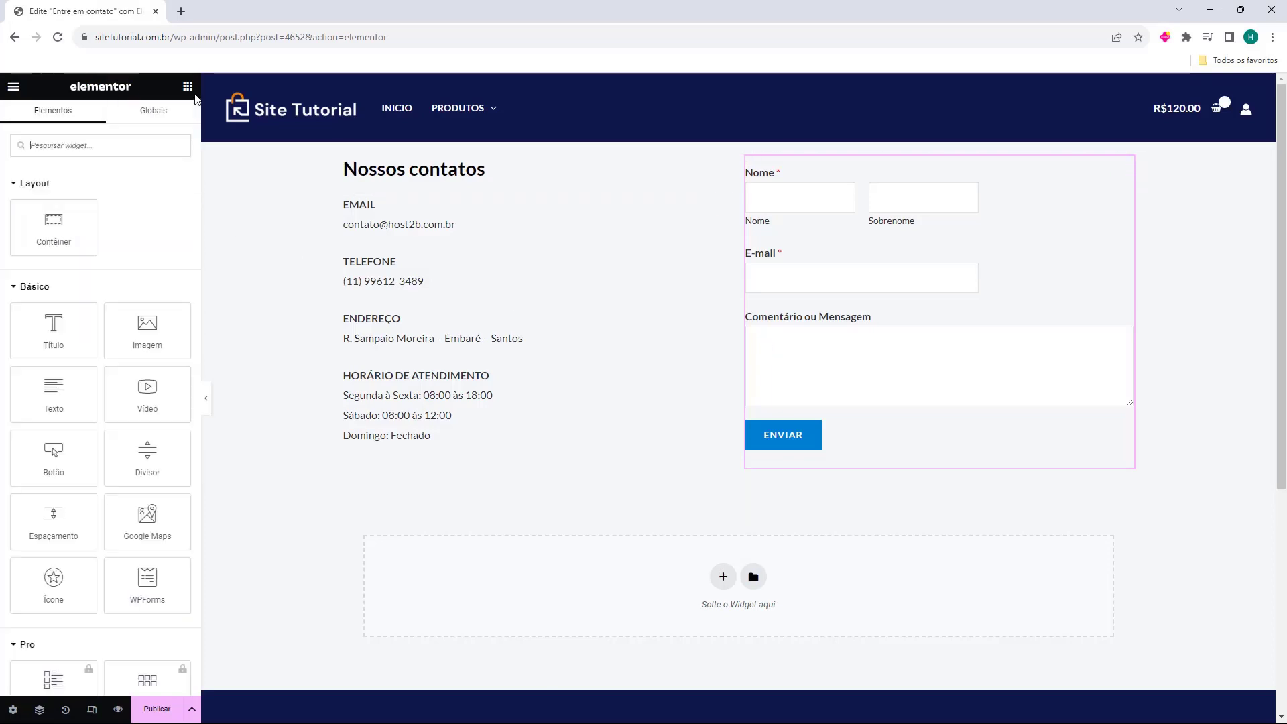
left_click_drag(795, 223, 819, 161)
triple_click(107, 239)
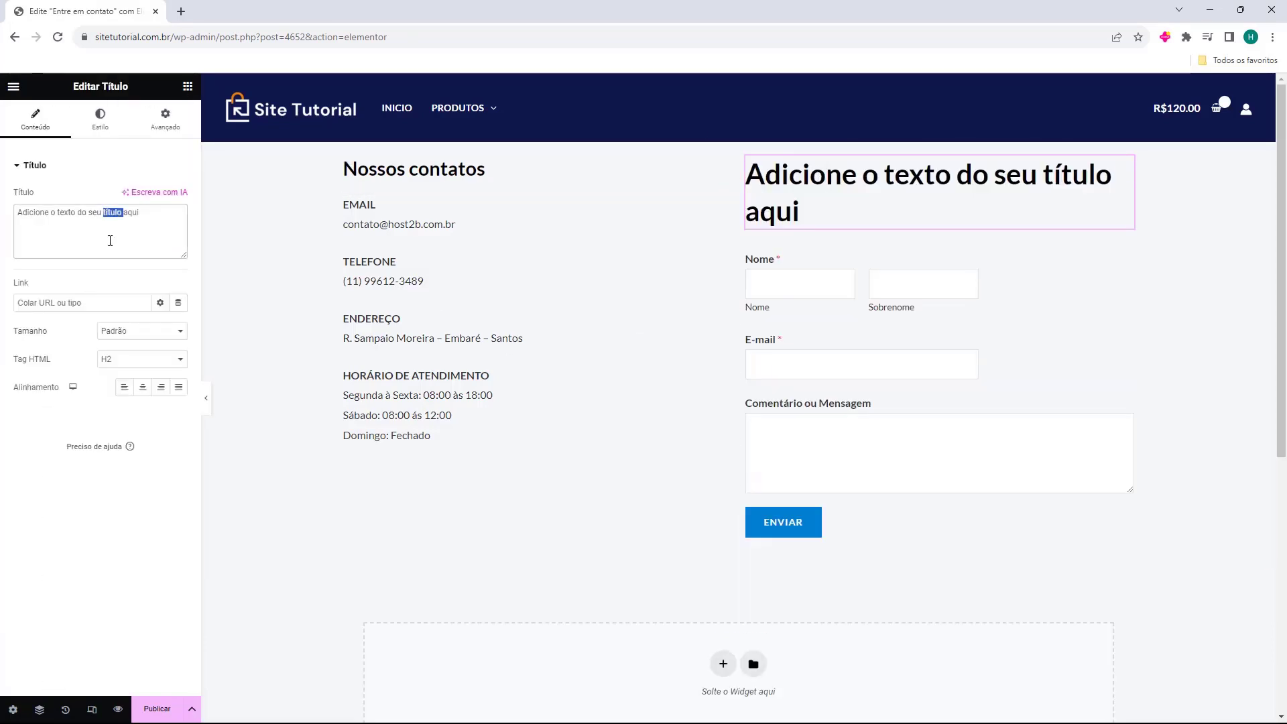
type("Envie sua mensagem")
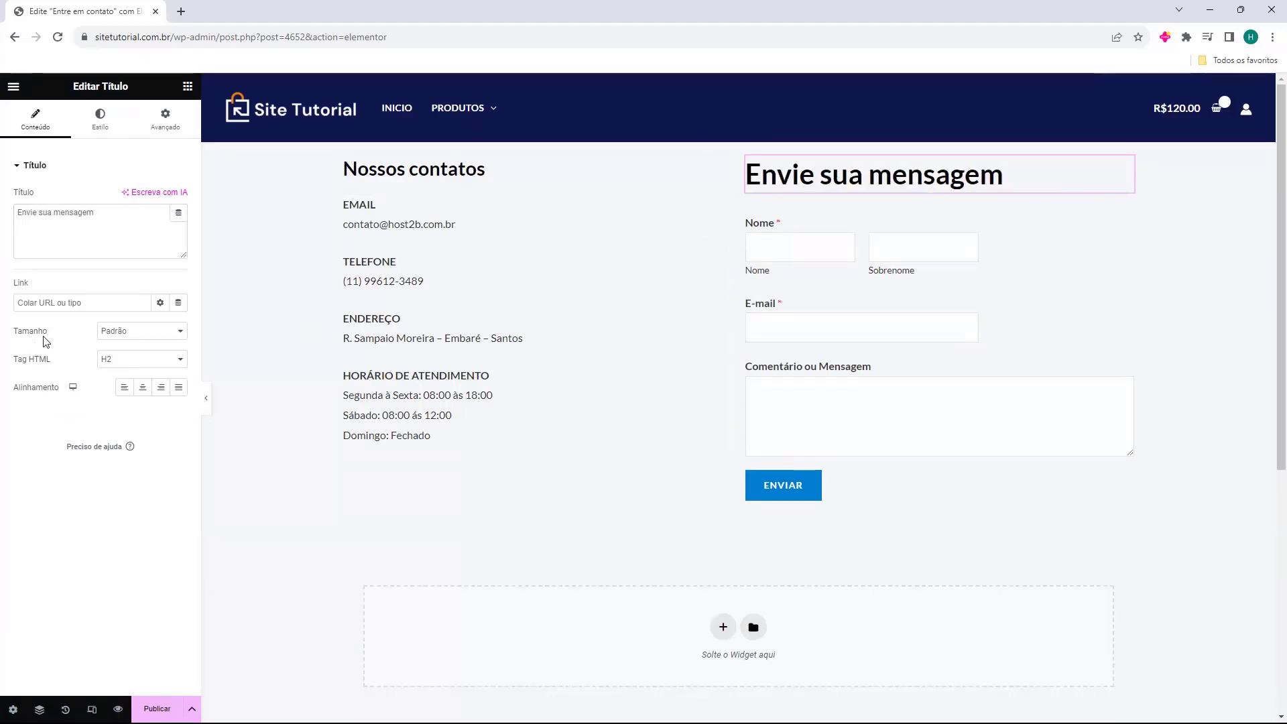
left_click(127, 332)
left_click(128, 381)
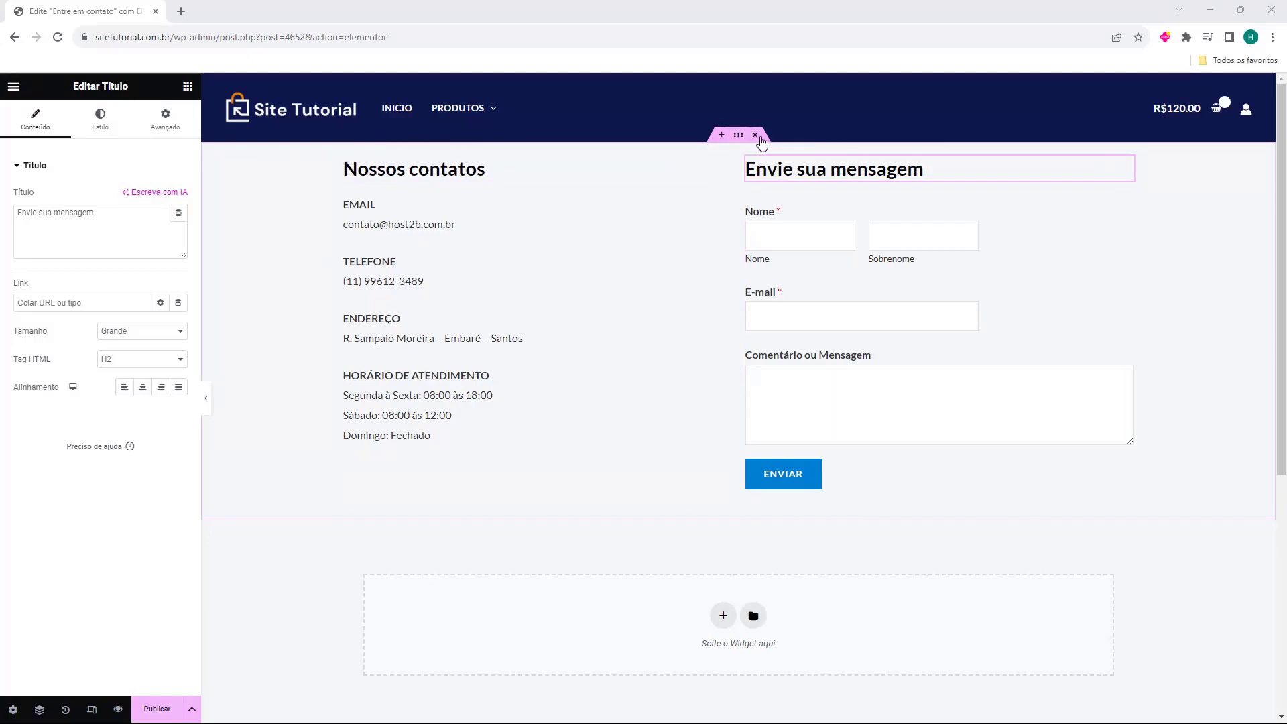
- Insert a single-column container above the contact section and add an Espaçamento widget of 90 px to it
left_click(722, 137)
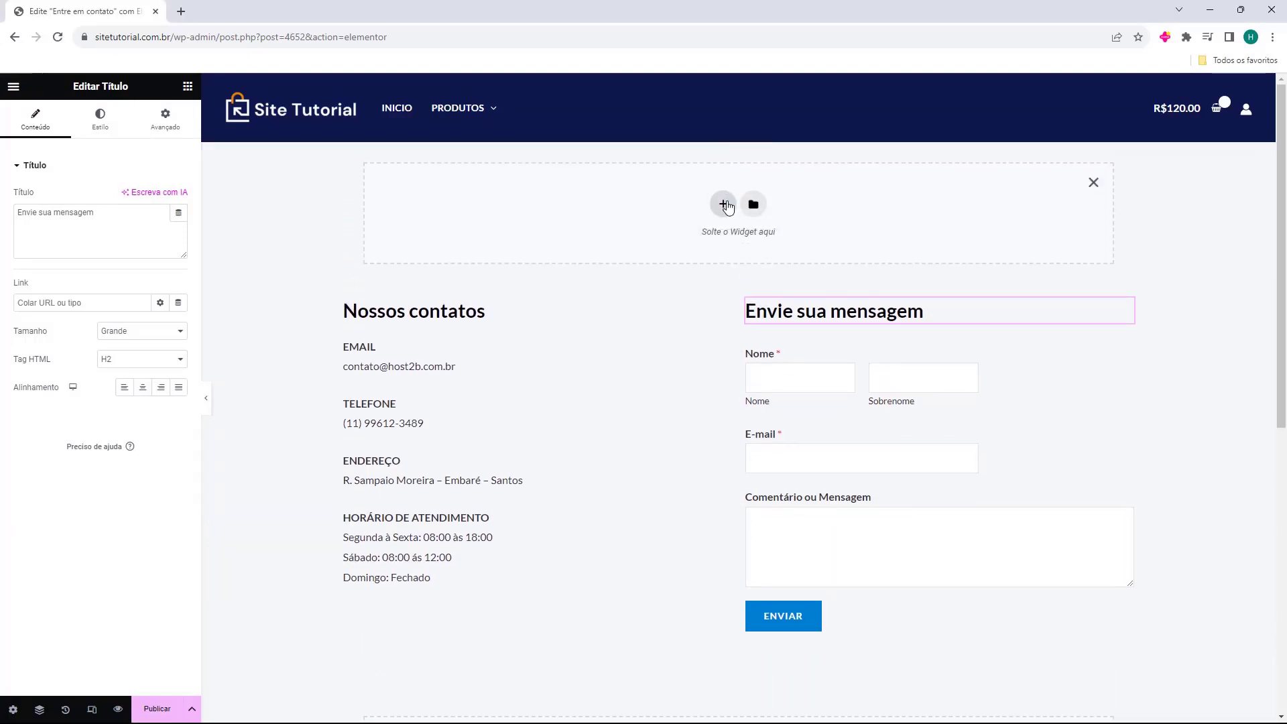
left_click(724, 206)
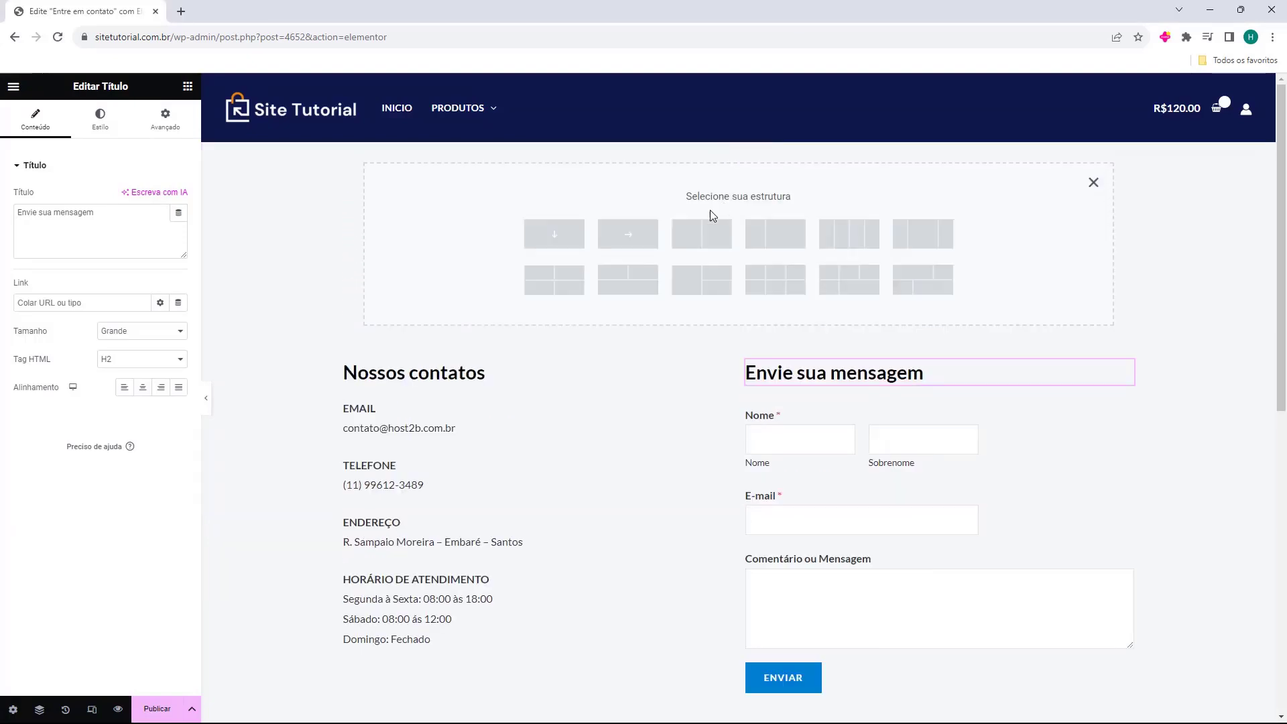
left_click(554, 235)
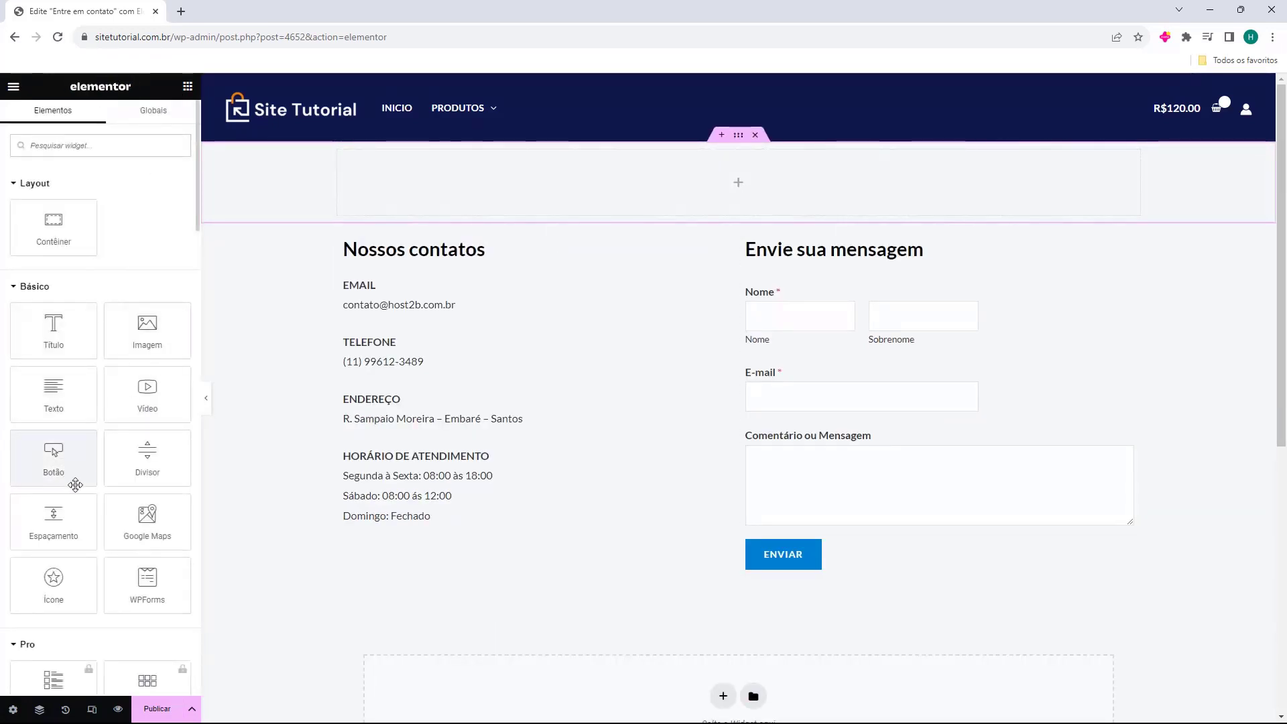
left_click_drag(82, 496, 735, 195)
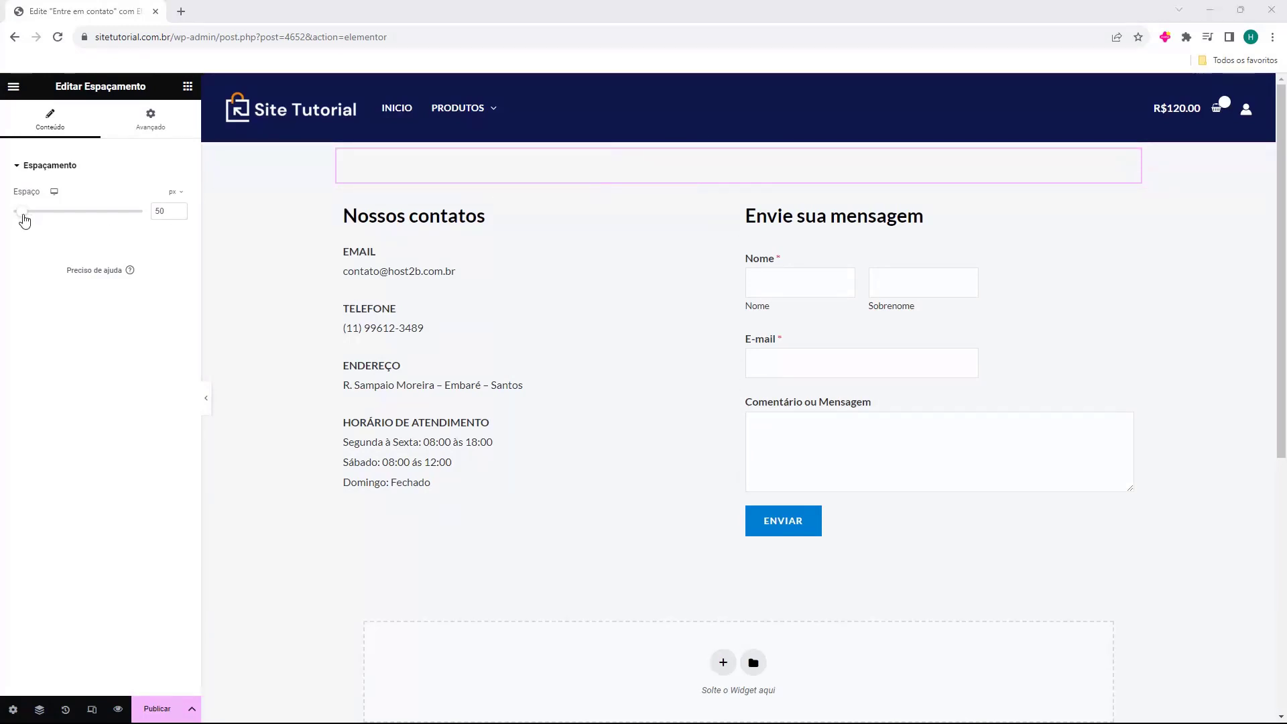
left_click_drag(23, 214, 33, 217)
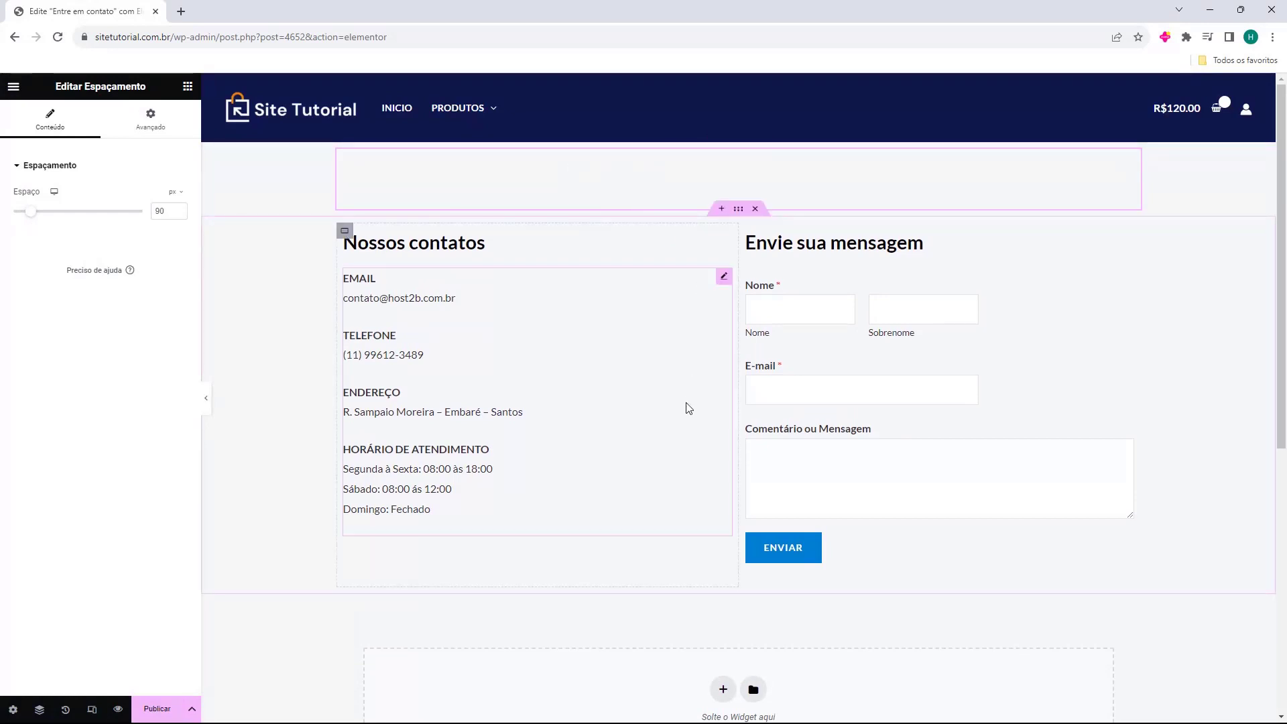
- Add a single-column container below the contact section and place a Google Maps widget in it
scroll(761, 442, "down", 1)
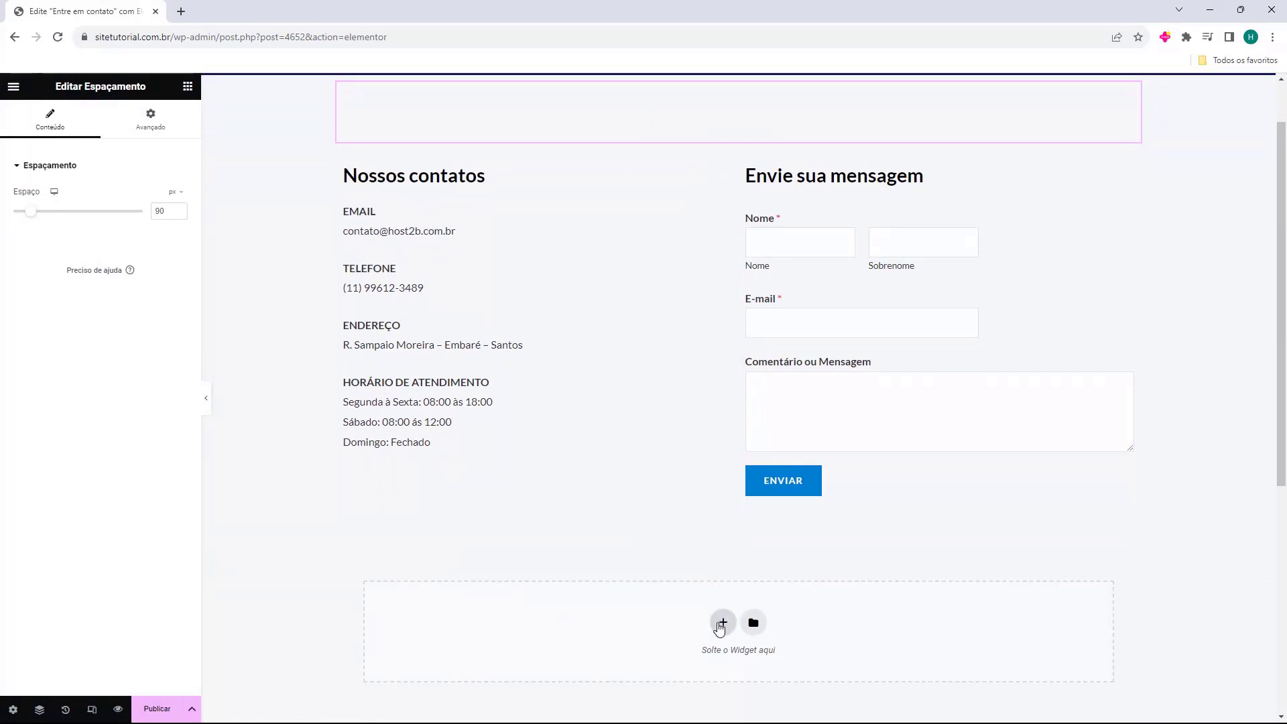
left_click(721, 623)
scroll(670, 634, "down", 1)
left_click(555, 590)
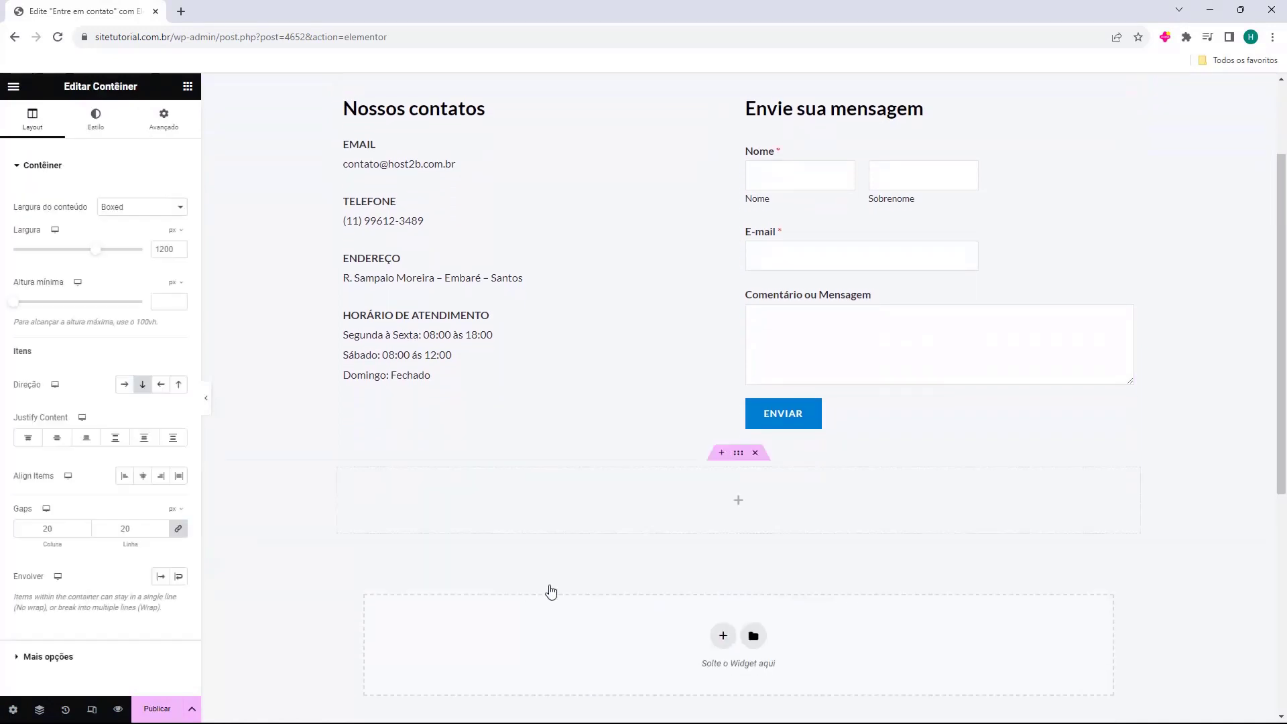
left_click(187, 87)
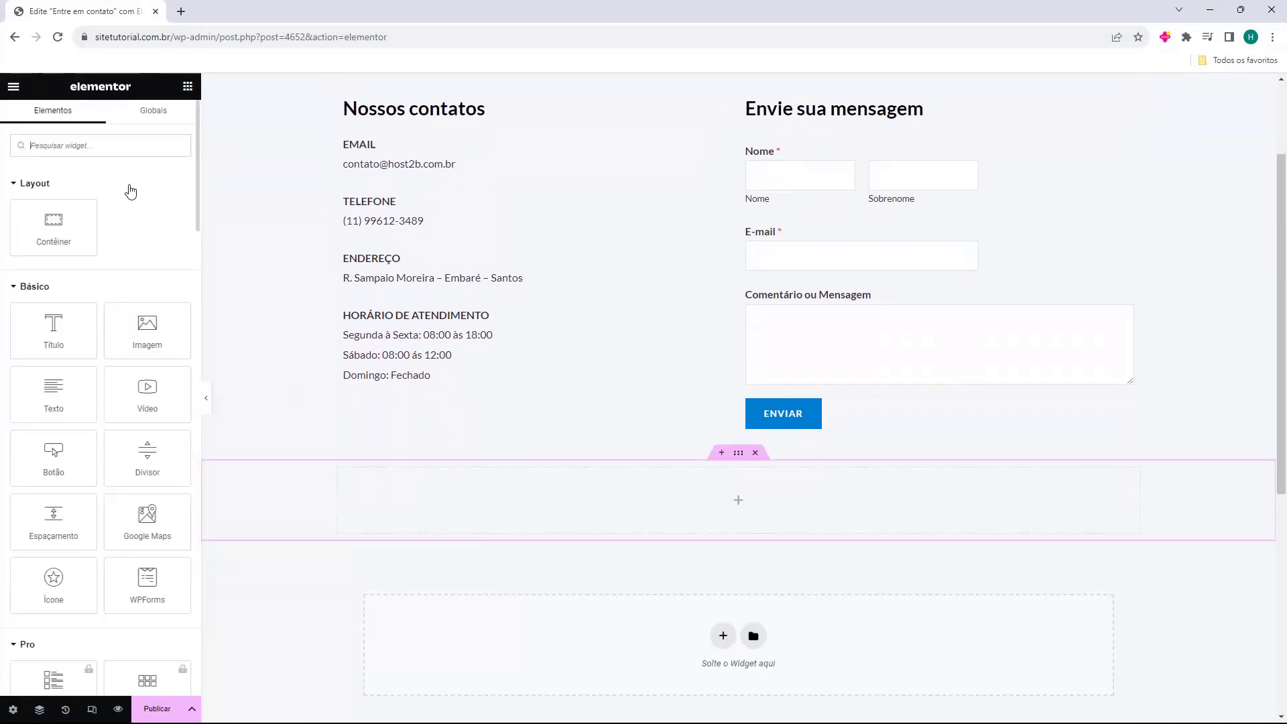
left_click_drag(147, 519, 697, 525)
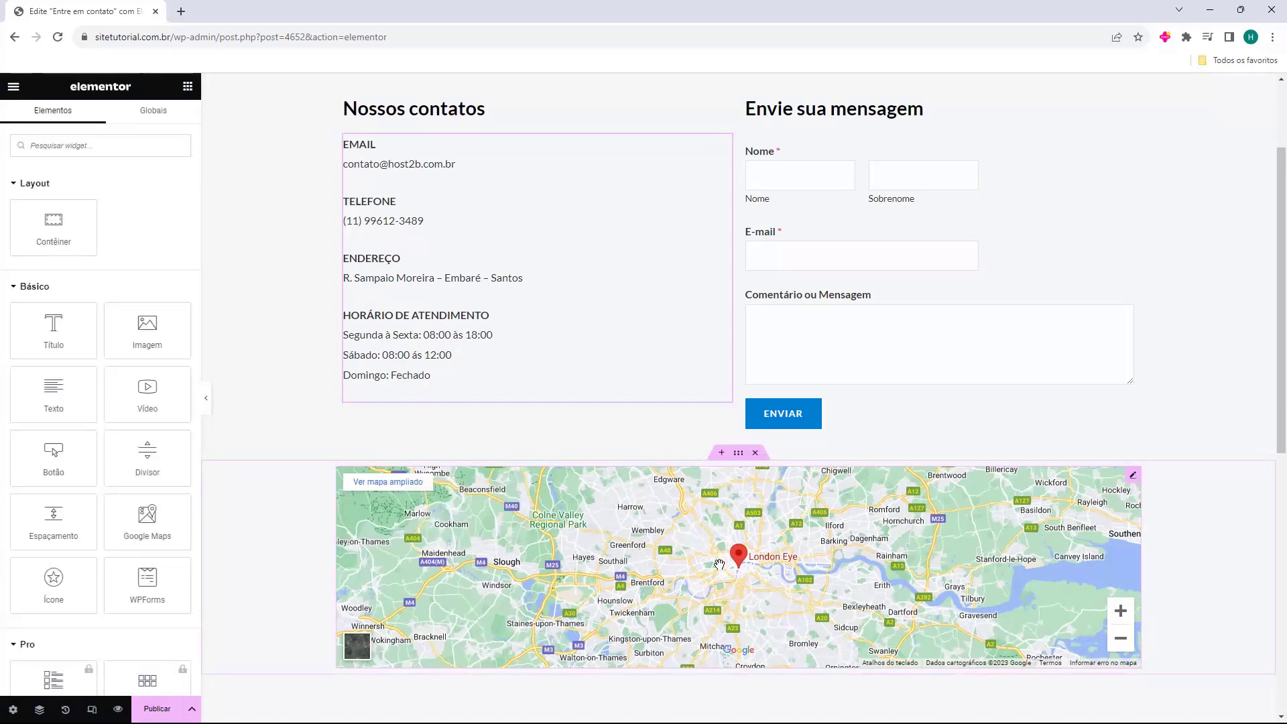
- Set the map's location to the street address from the contact text and its zoom to 13
left_click(1131, 478)
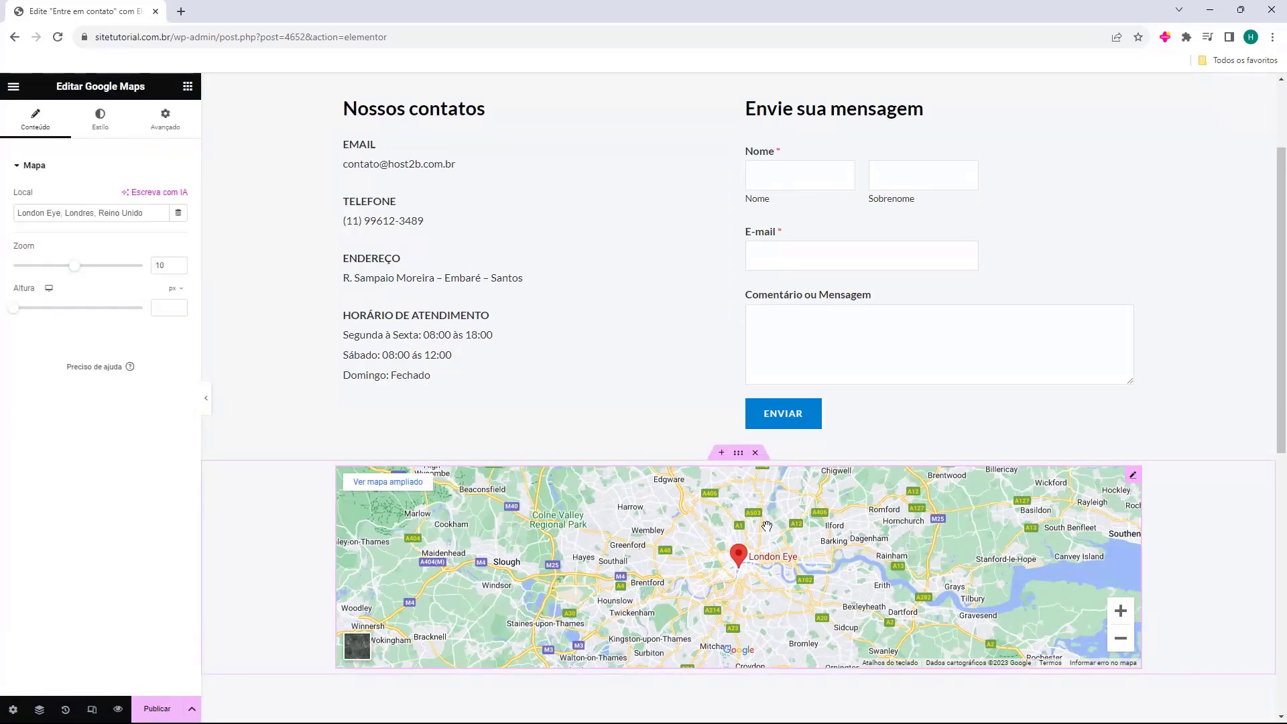
triple_click(75, 213)
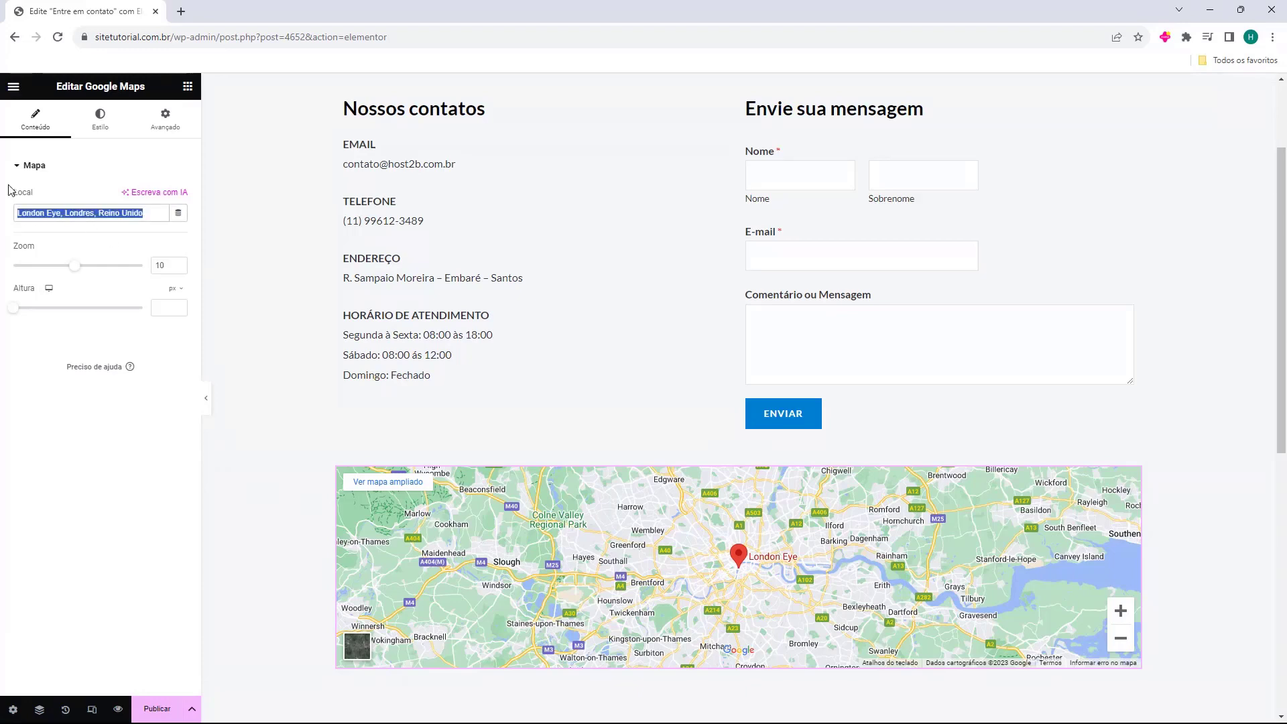
type("R. Sampaio Moreira - Embaré - Santos")
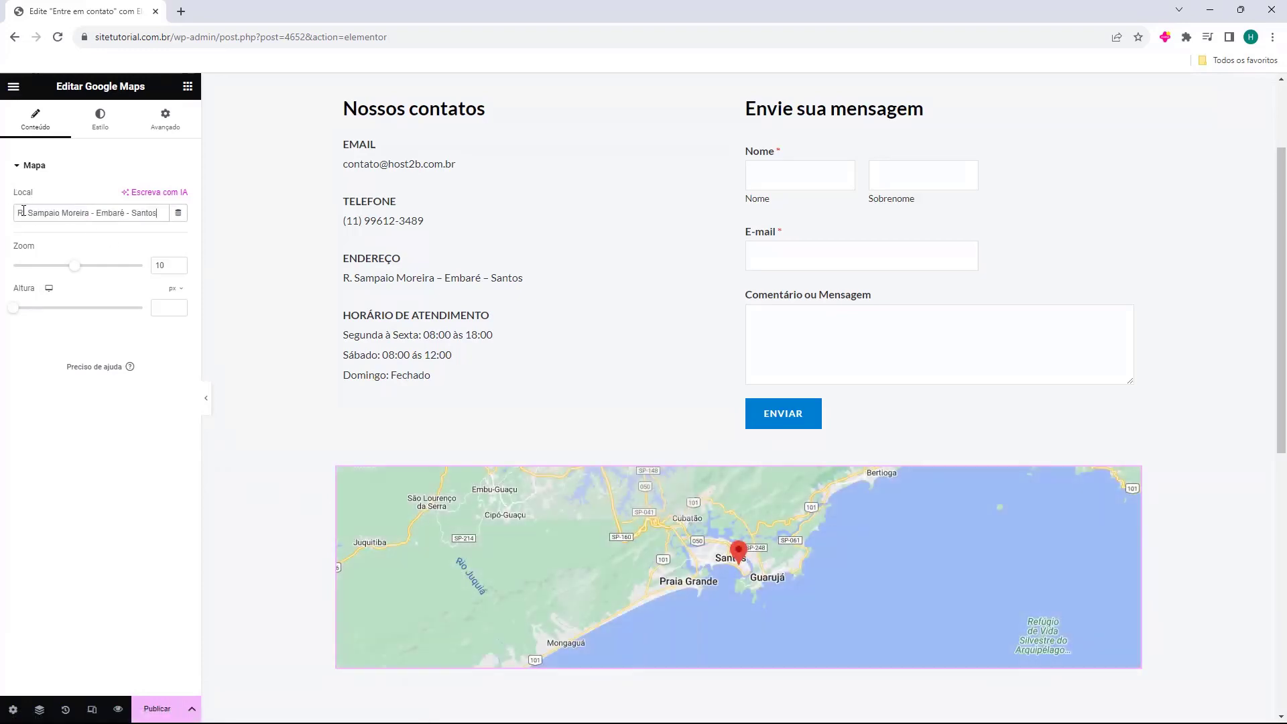
left_click(81, 267)
left_click(91, 267)
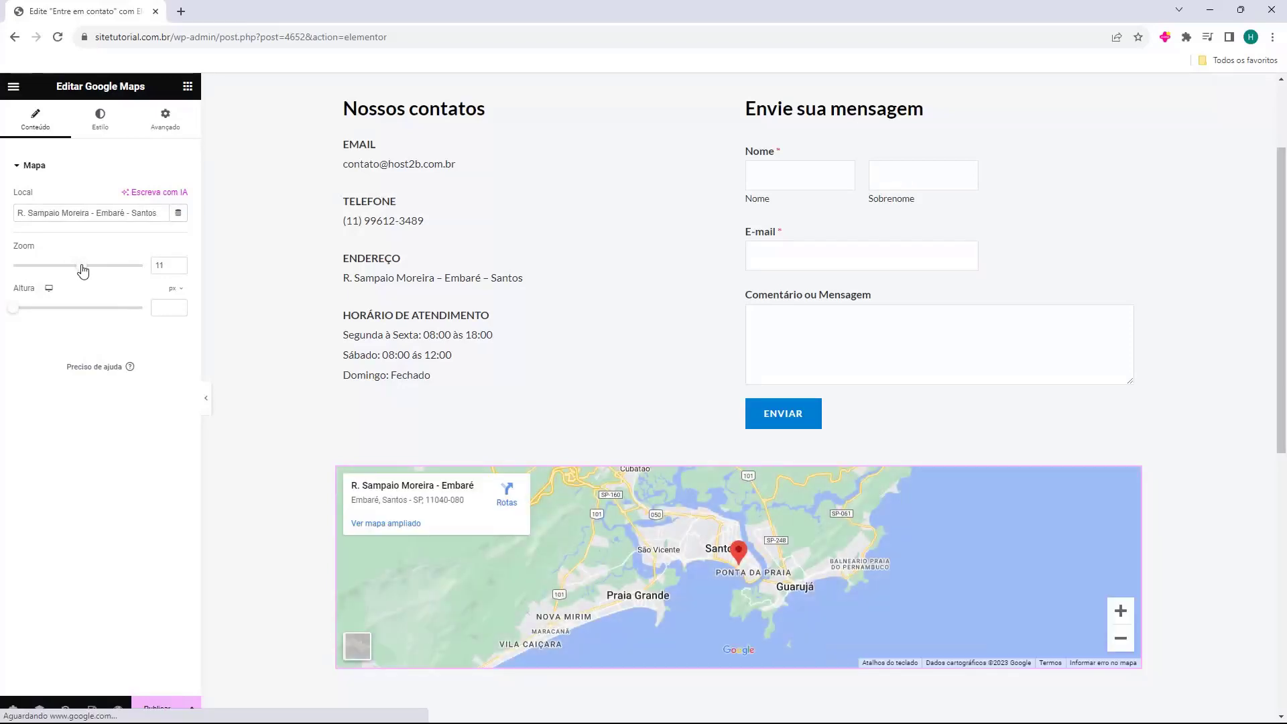
left_click(95, 267)
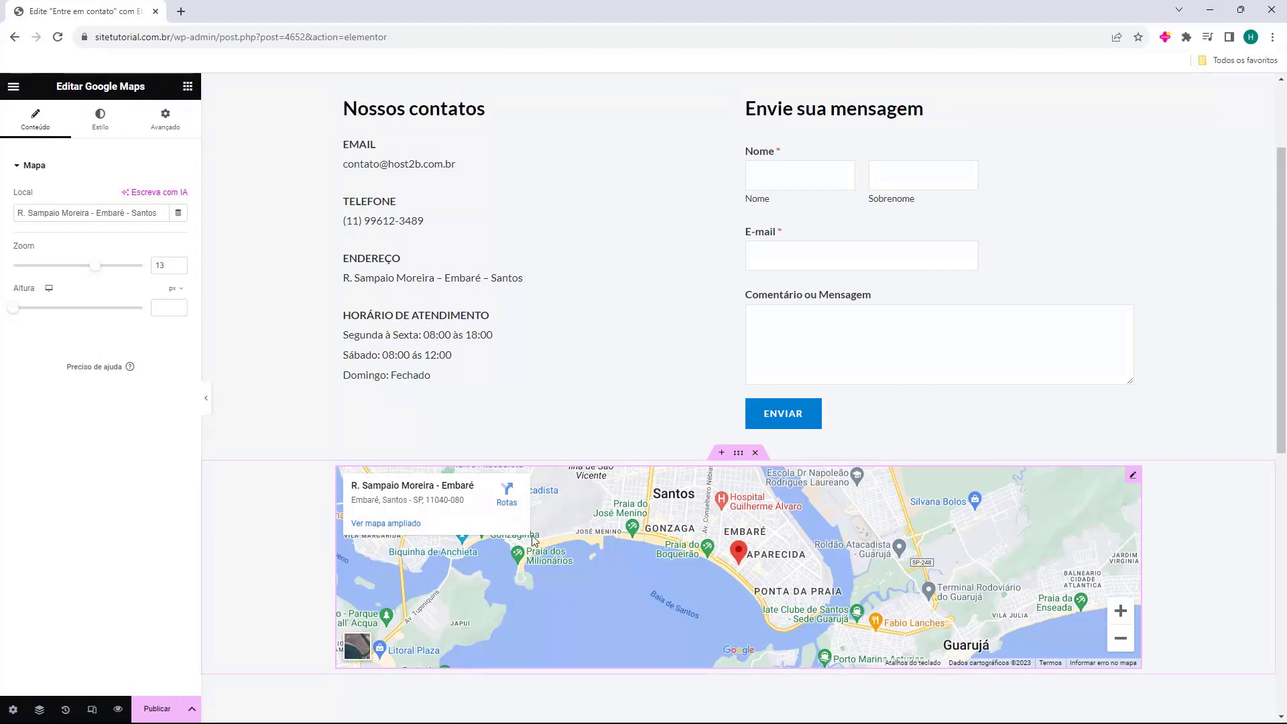
- Add an Espaçamento widget below the map and set its space to 80 px
scroll(534, 541, "up", 2)
scroll(511, 517, "down", 4)
left_click(187, 86)
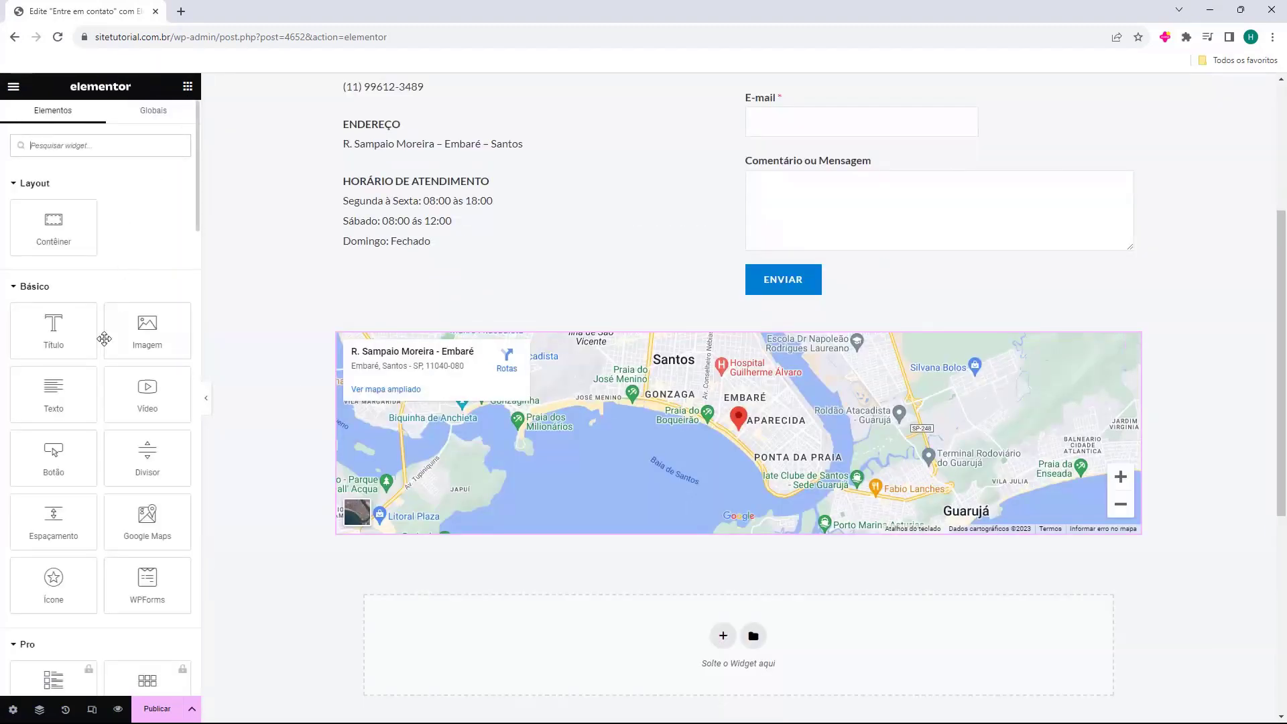
left_click_drag(65, 516, 738, 534)
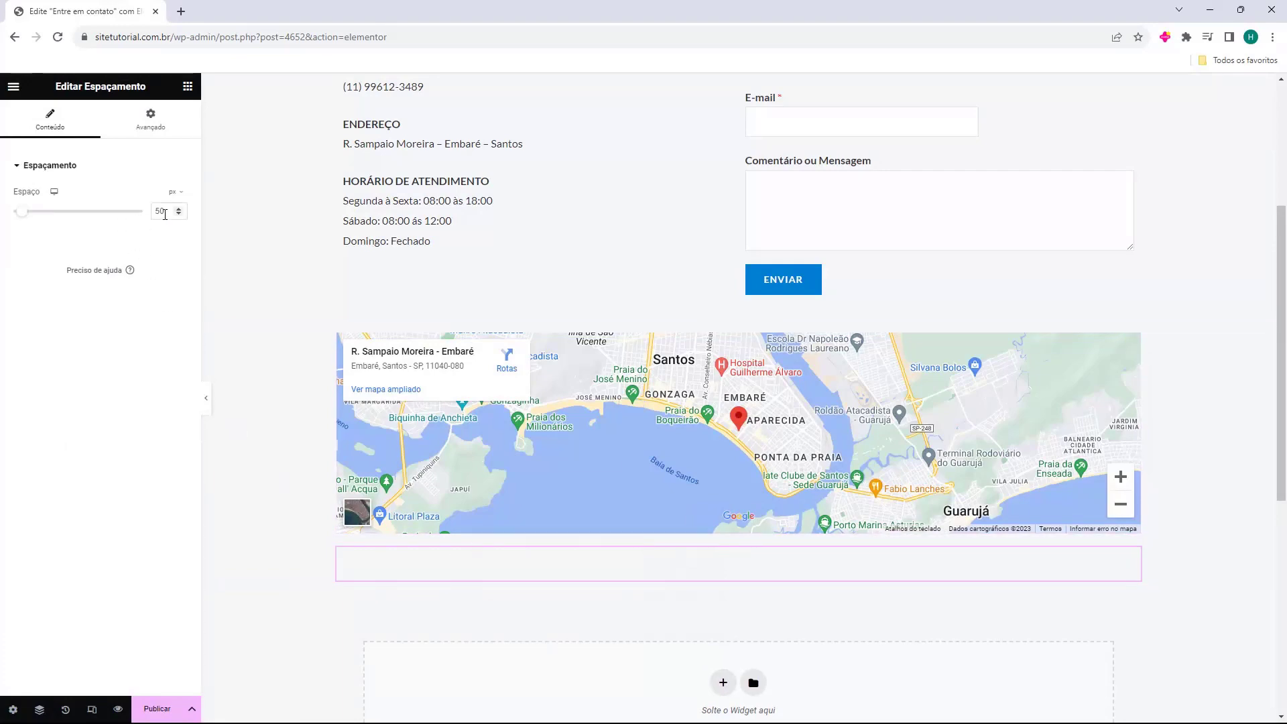
type("80")
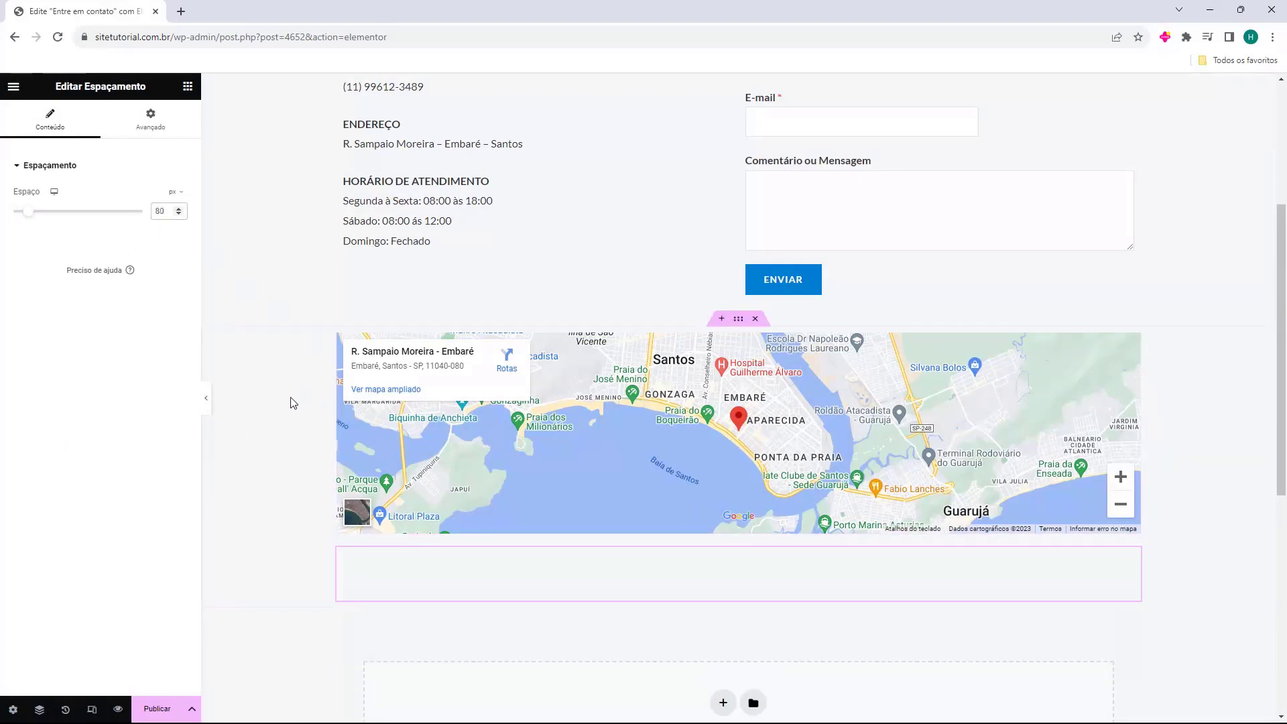
- Review the whole page layout in the editor, from the header through the contact section and map to the footer
scroll(362, 477, "up", 5)
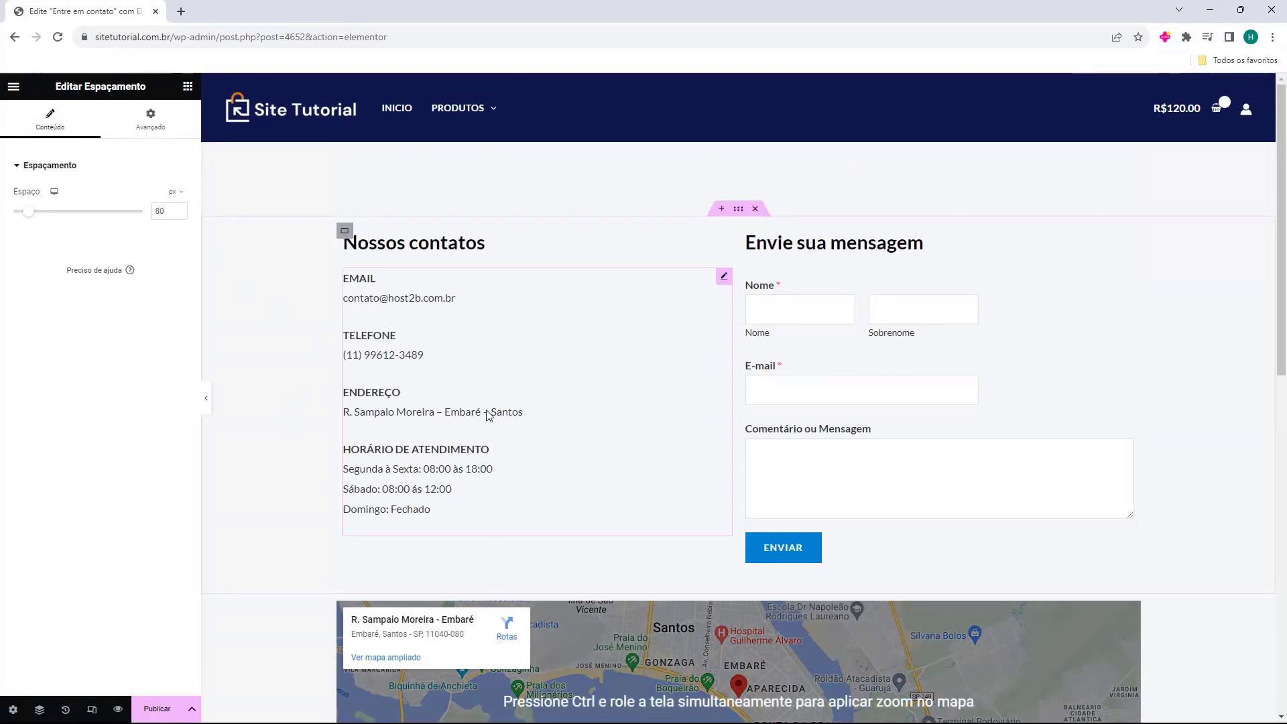
scroll(693, 463, "down", 4)
scroll(693, 463, "down", 2)
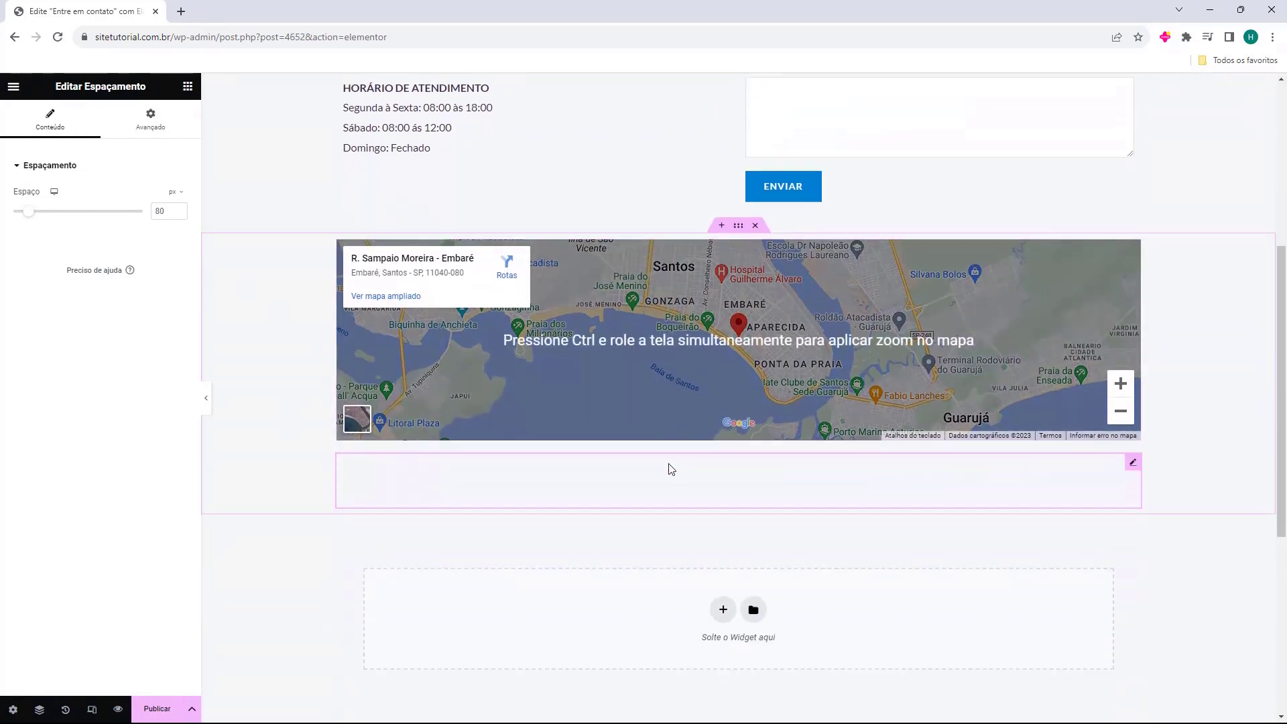
scroll(635, 495, "up", 6)
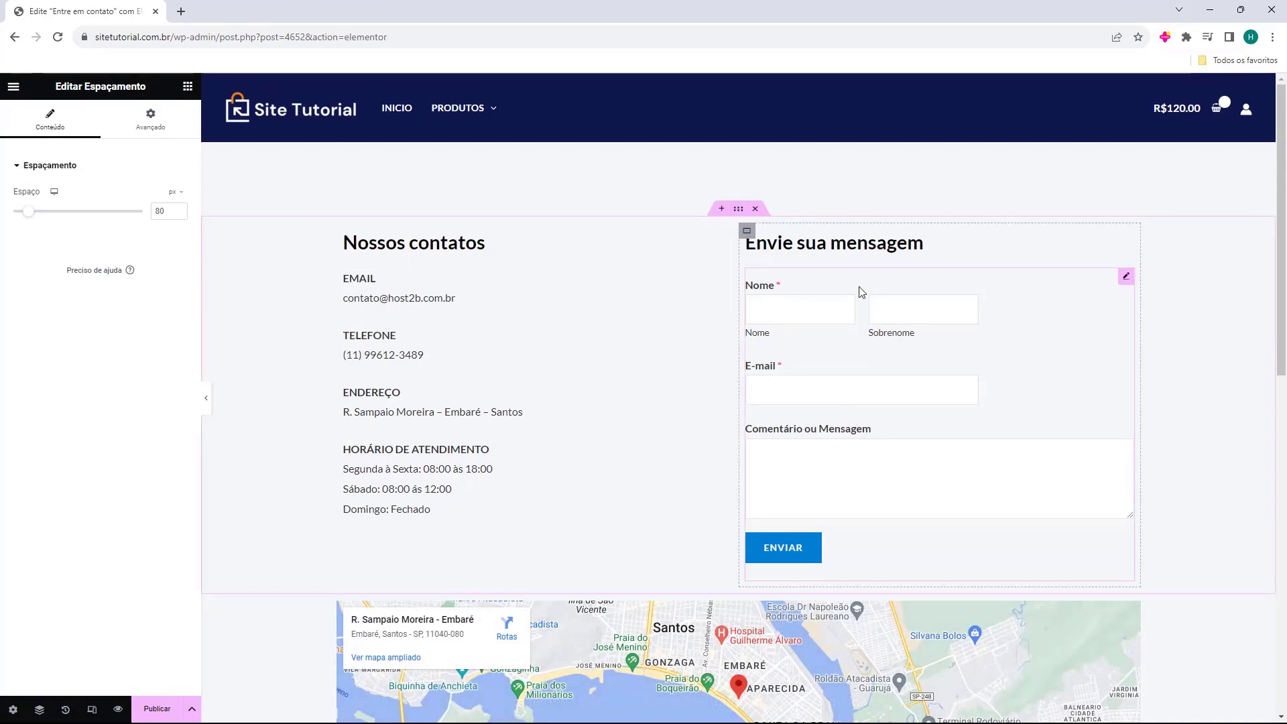
scroll(844, 362, "down", 3)
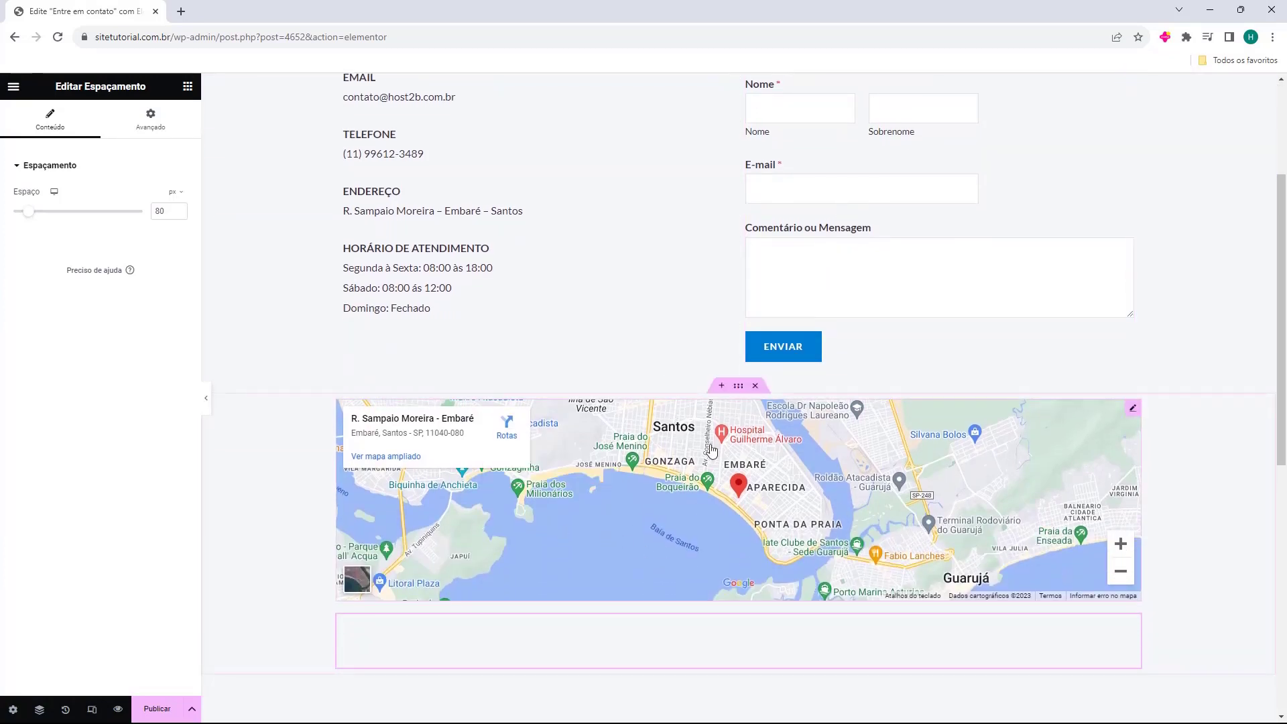
scroll(687, 526, "down", 2)
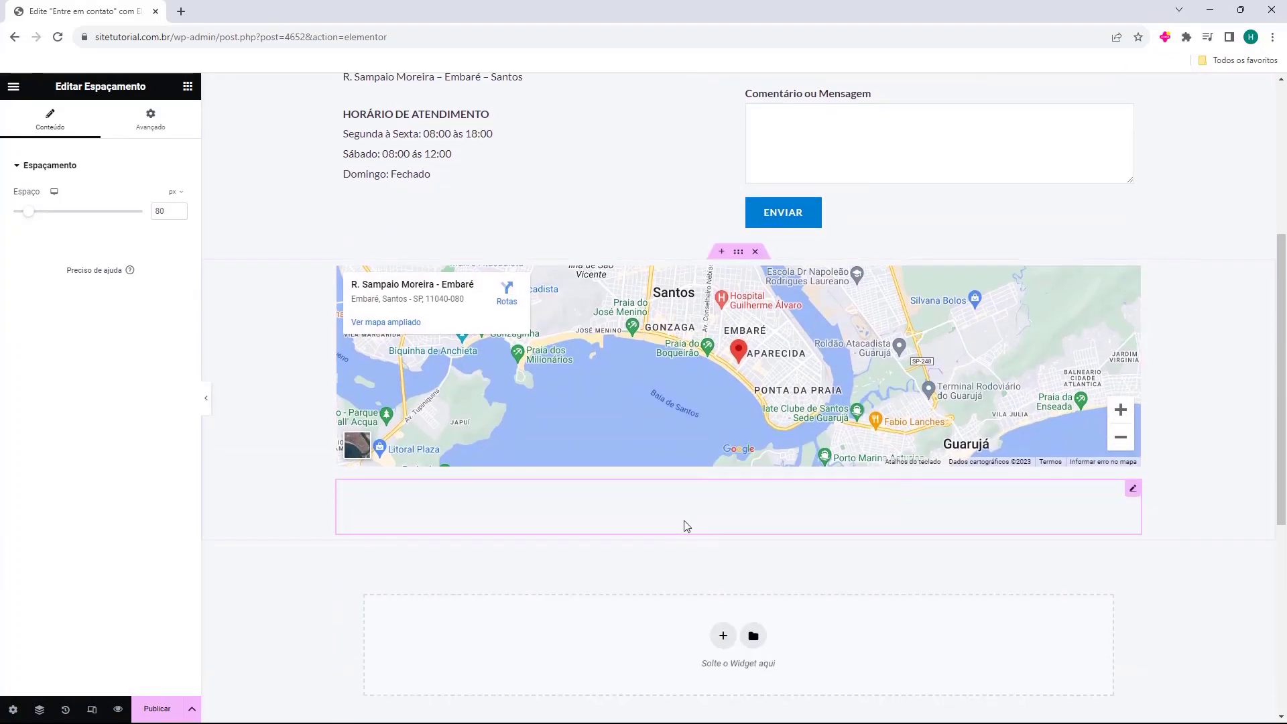
scroll(596, 467, "down", 2)
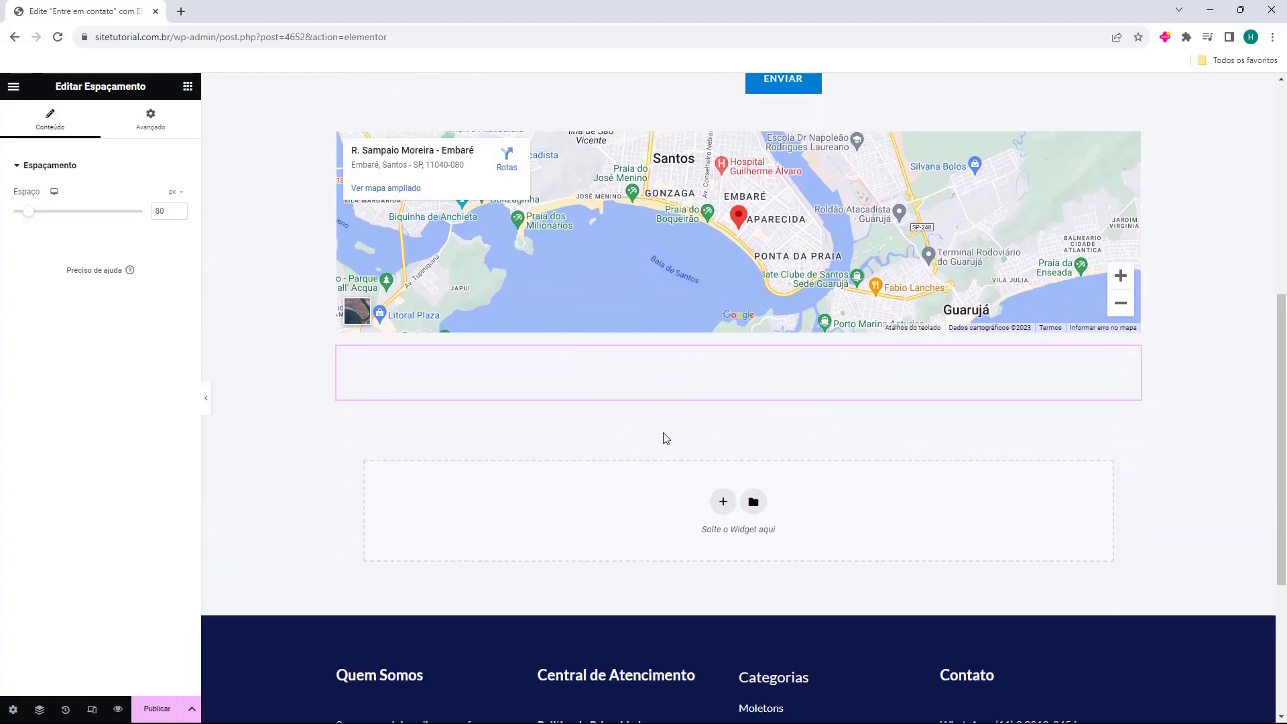
scroll(677, 453, "up", 5)
scroll(691, 470, "up", 2)
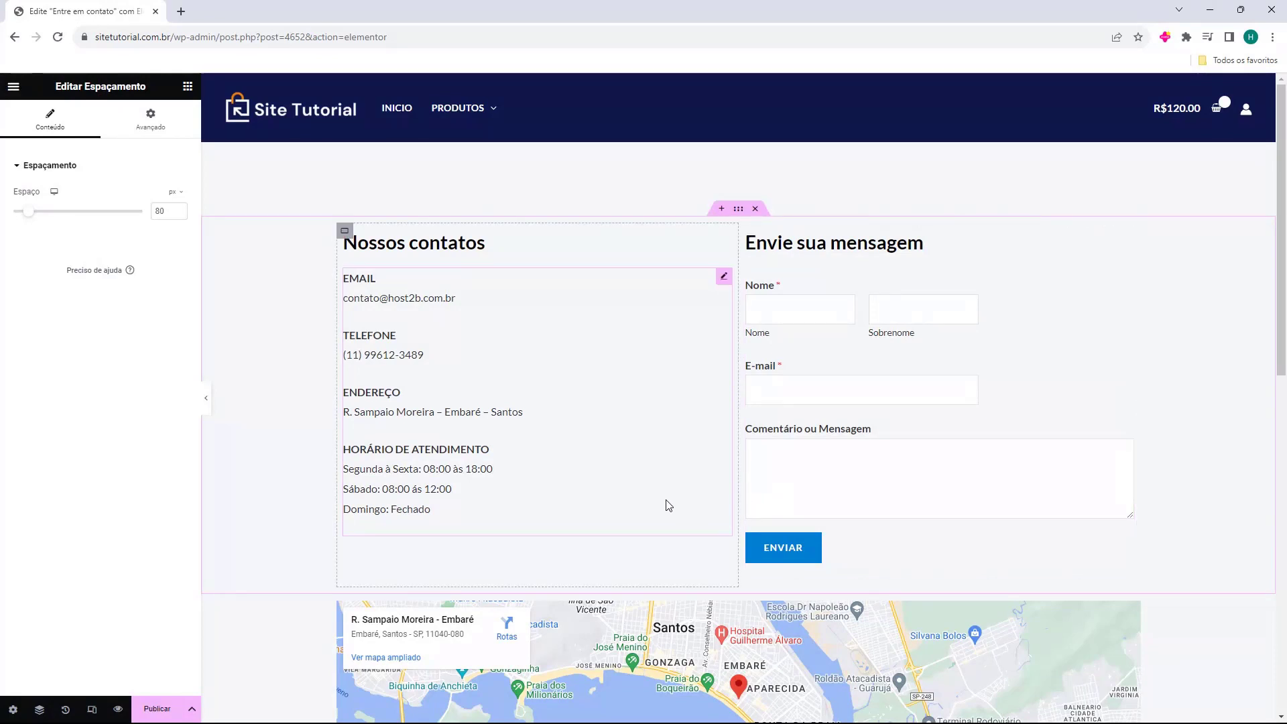
- Publish the "Entre em contato" page and open its live version
left_click(161, 711)
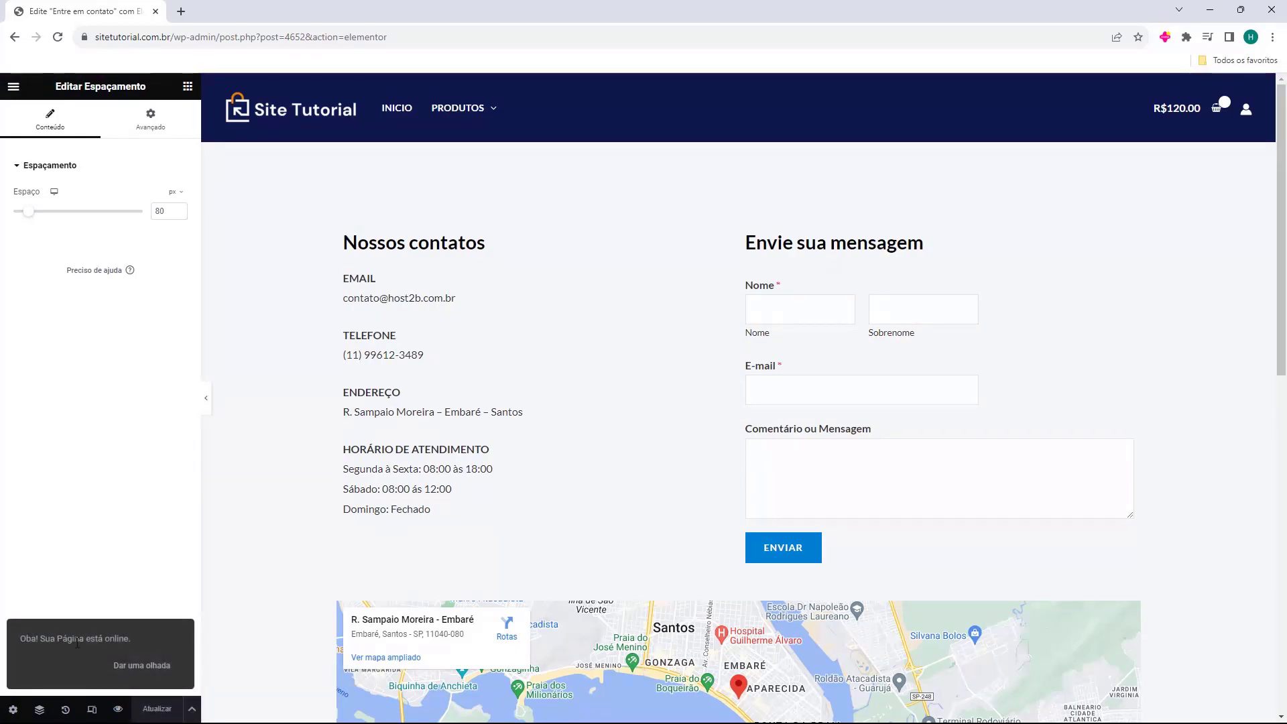
left_click(144, 667)
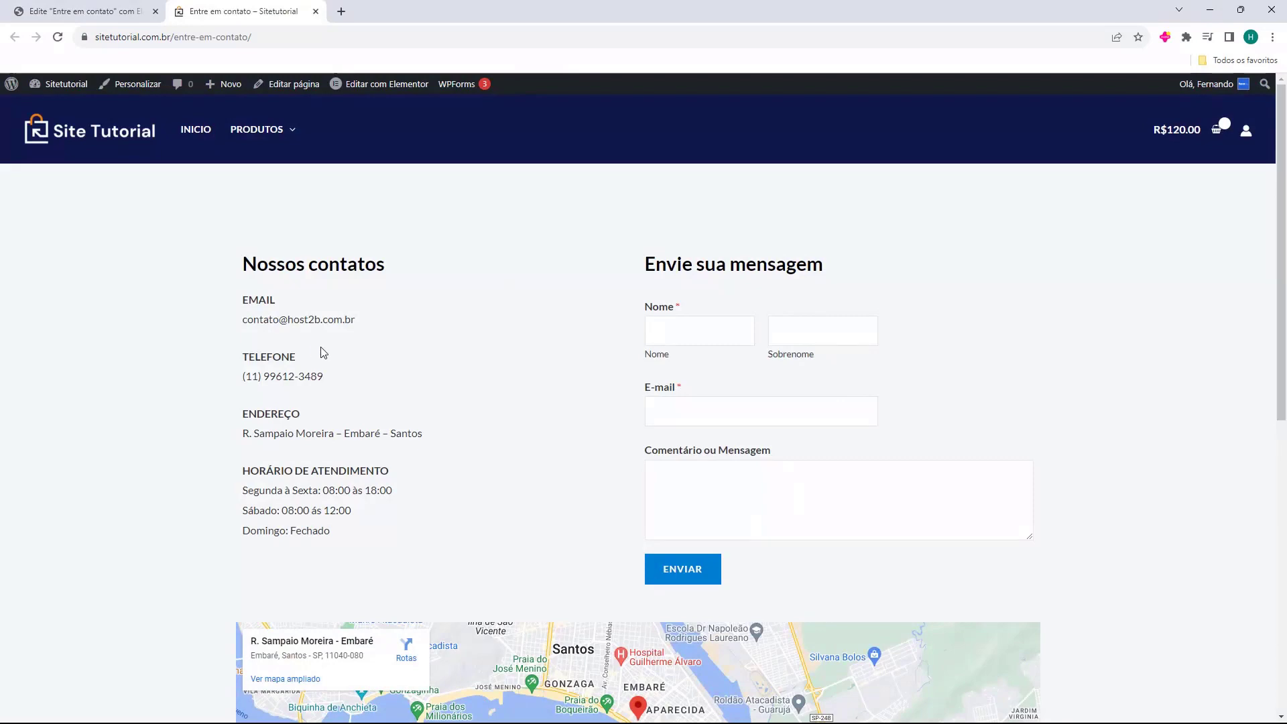
- Examine the published page's contact details, map and form, trying the name, surname and e-mail fields
scroll(505, 210, "down", 7)
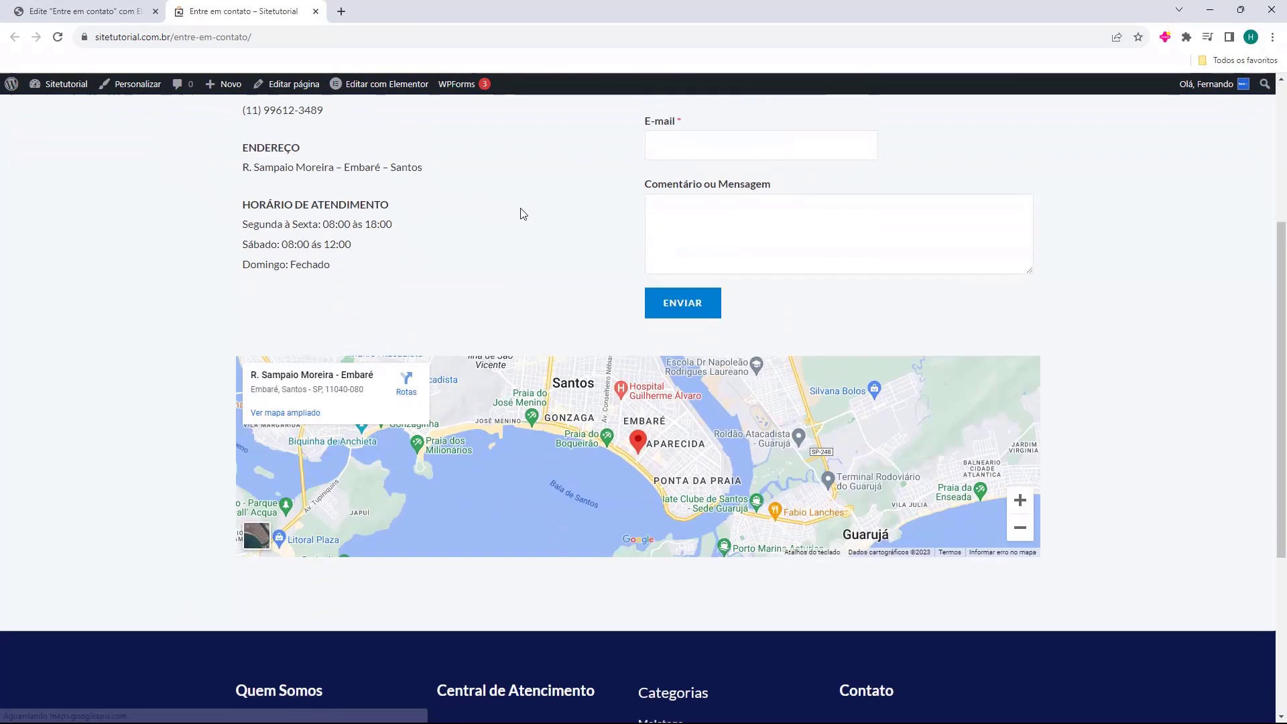
scroll(521, 267, "up", 6)
scroll(521, 266, "up", 1)
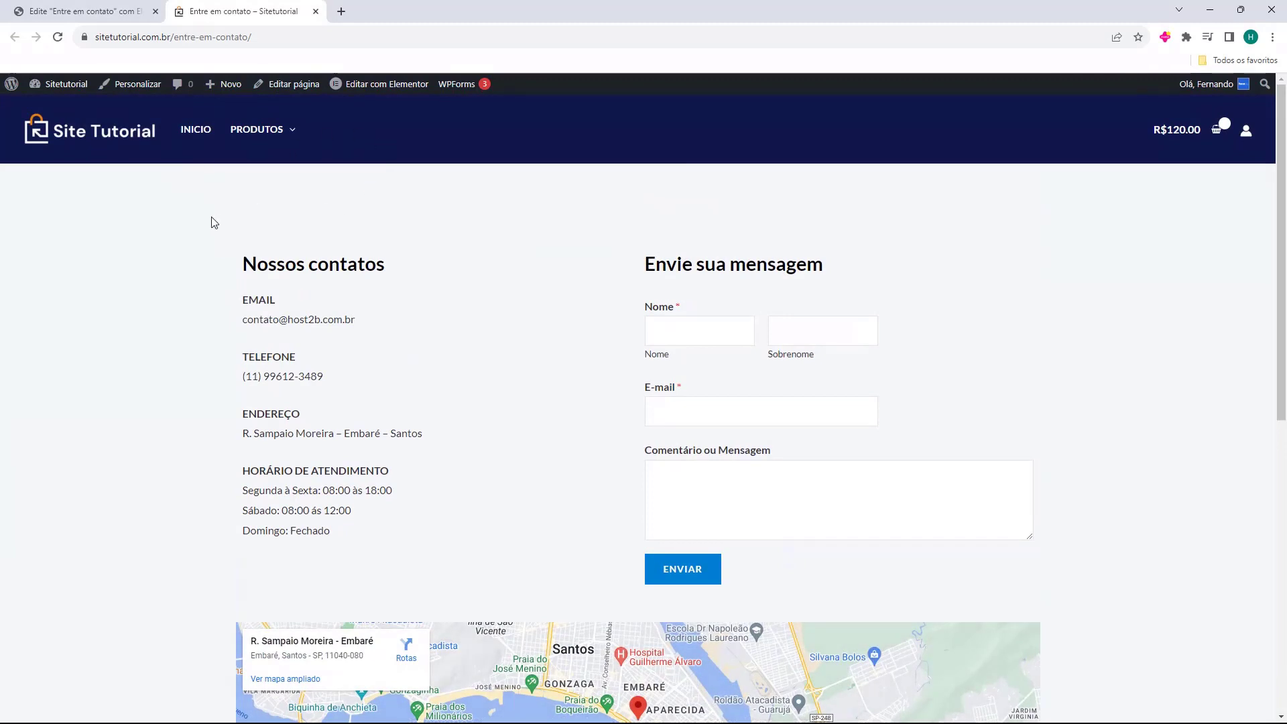
left_click(687, 326)
left_click(782, 329)
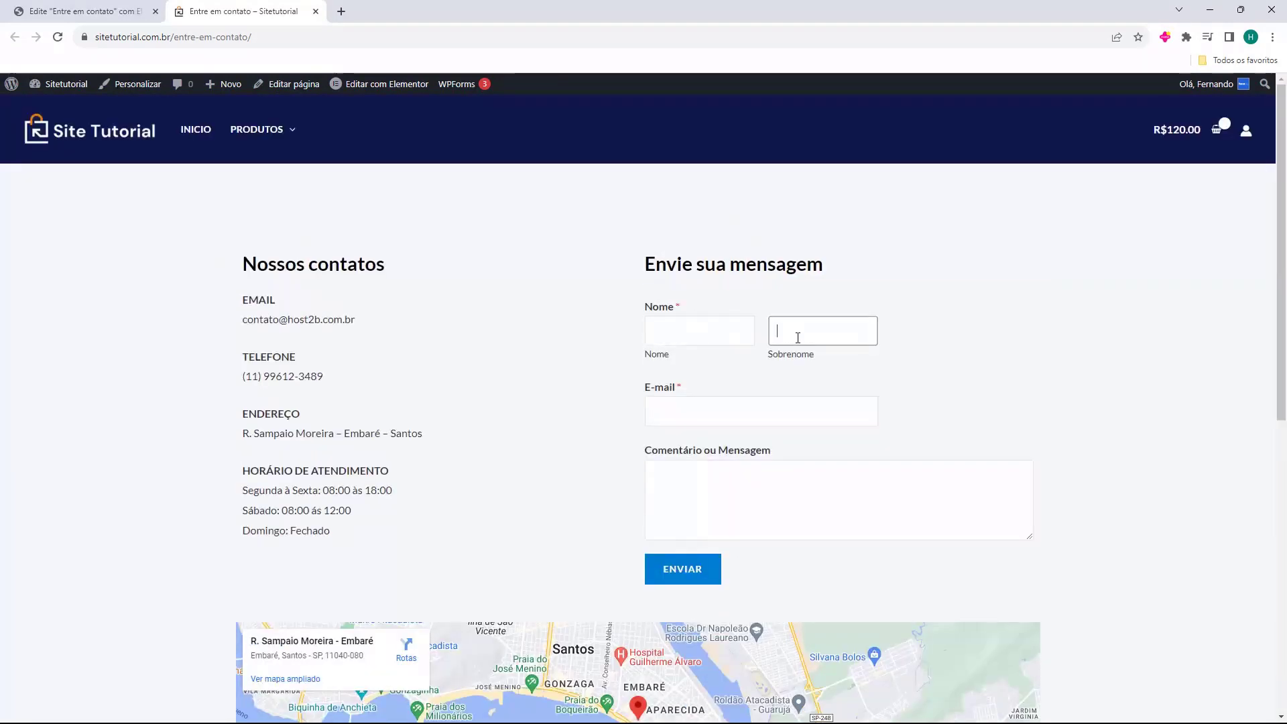
left_click(736, 413)
left_click(711, 439)
scroll(291, 347, "down", 3)
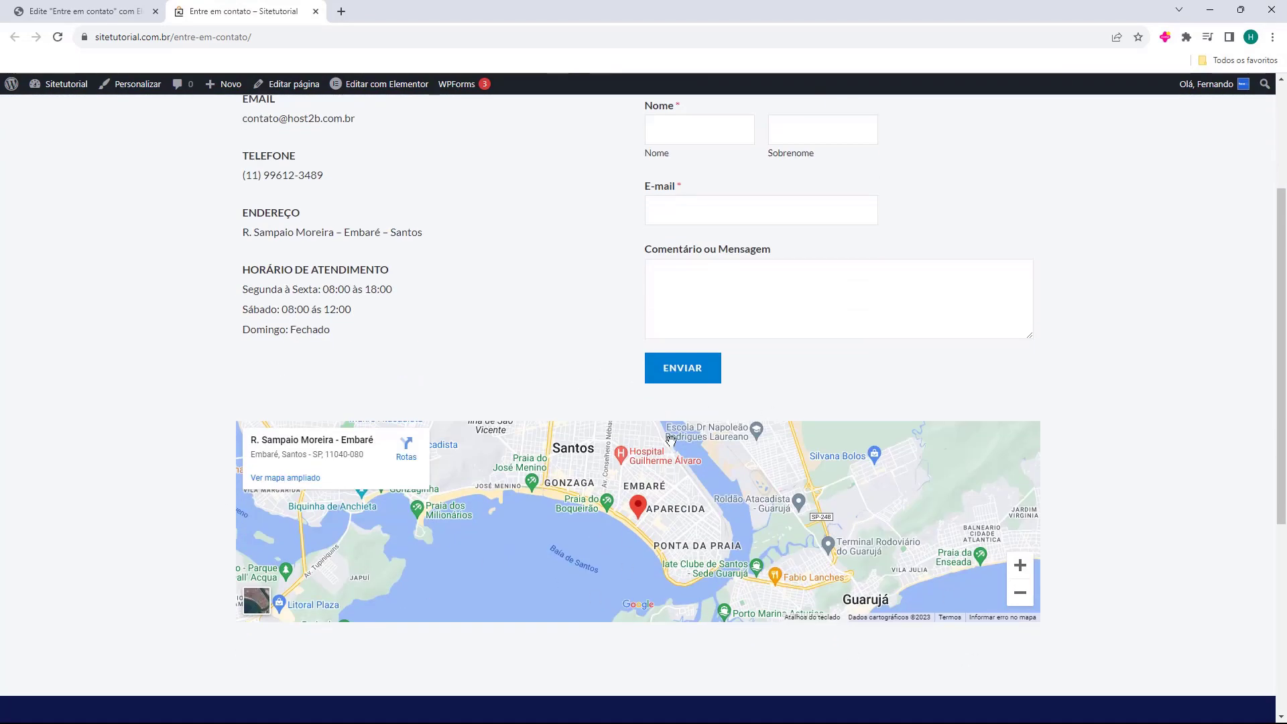
scroll(505, 409, "up", 3)
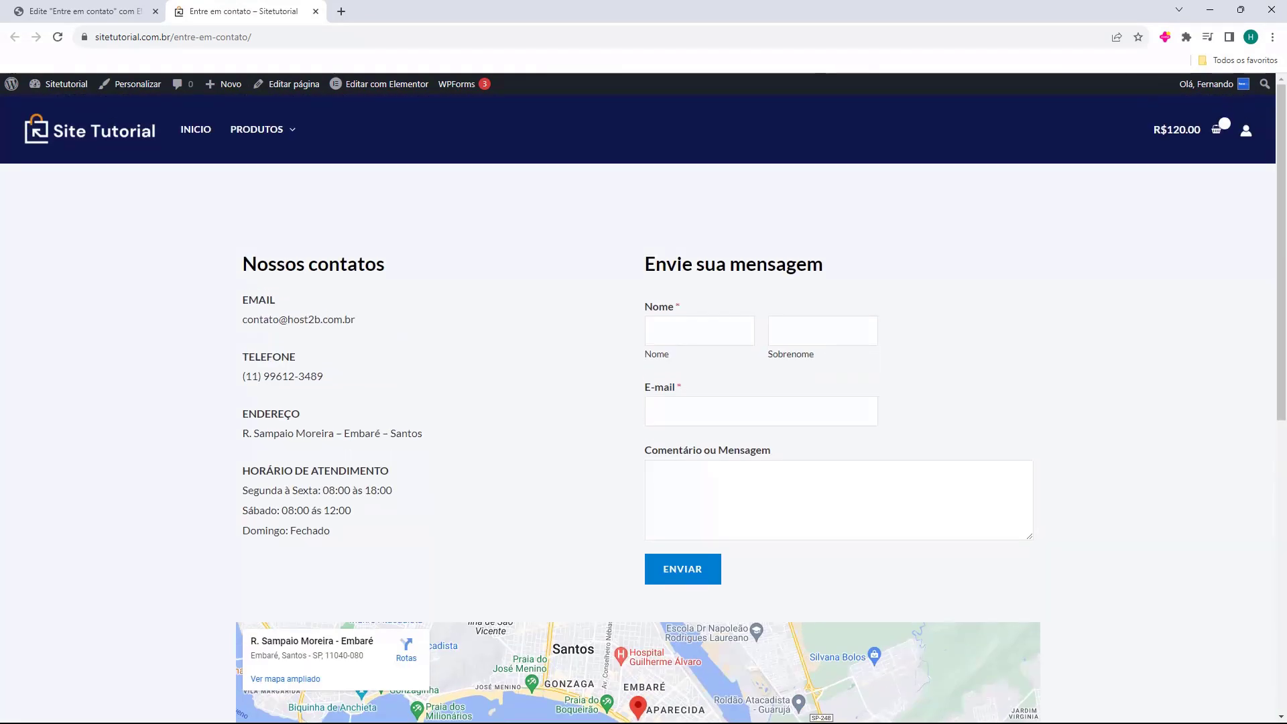